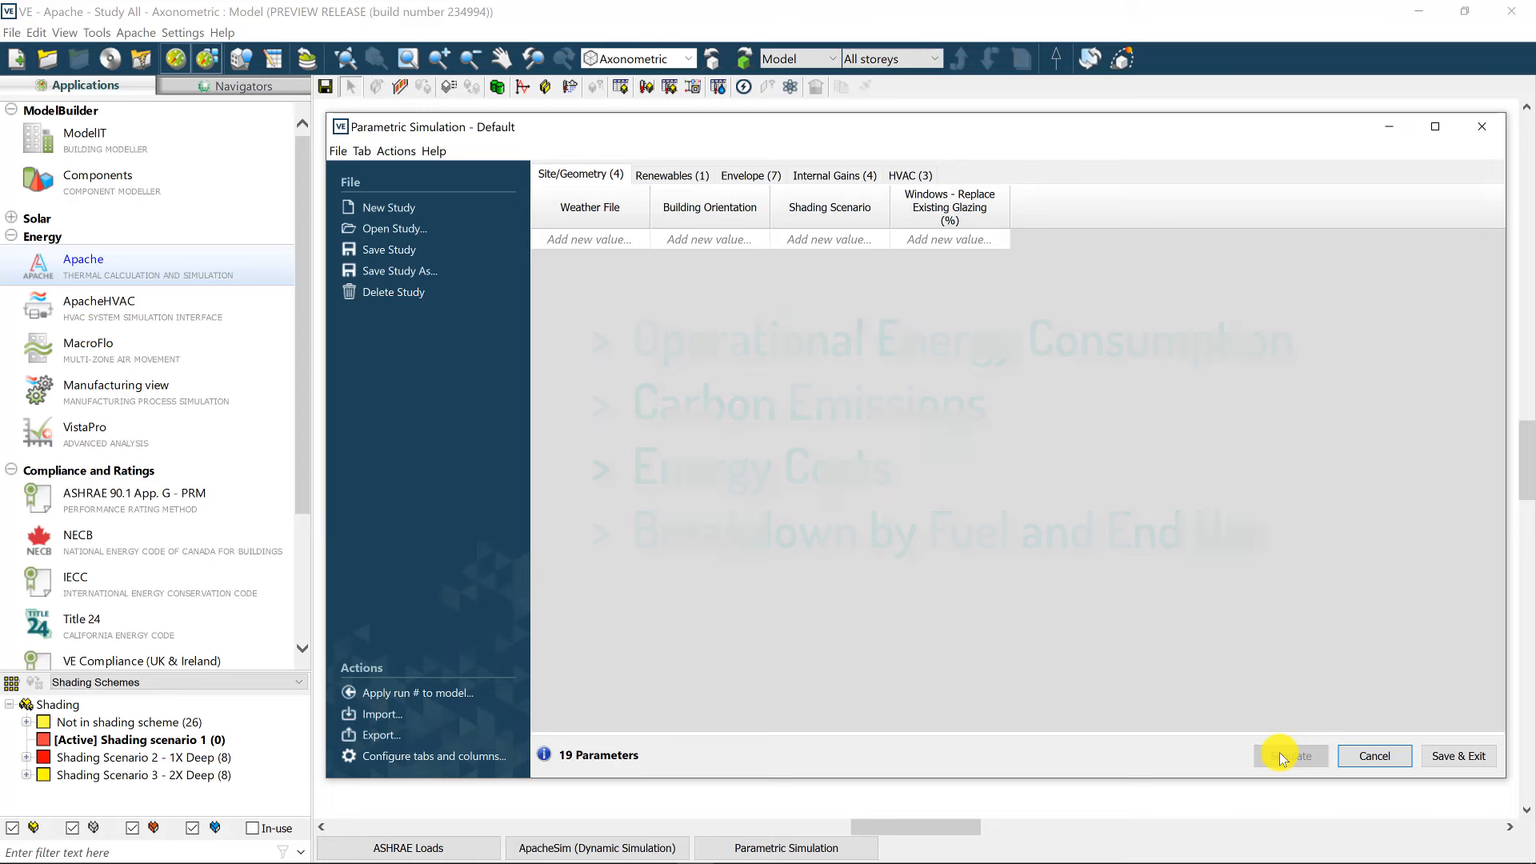
- Load the Study Full study and set its three weather files to USA_NewYorkManhattan_WeatherShift-2030.epw, USA_NewYorkManhattan_WeatherShift-2050.epw and USA_NewYorkManhattan_WeatherShift-2080.epw
{"action": "left_click", "coordinate": [410, 230]}
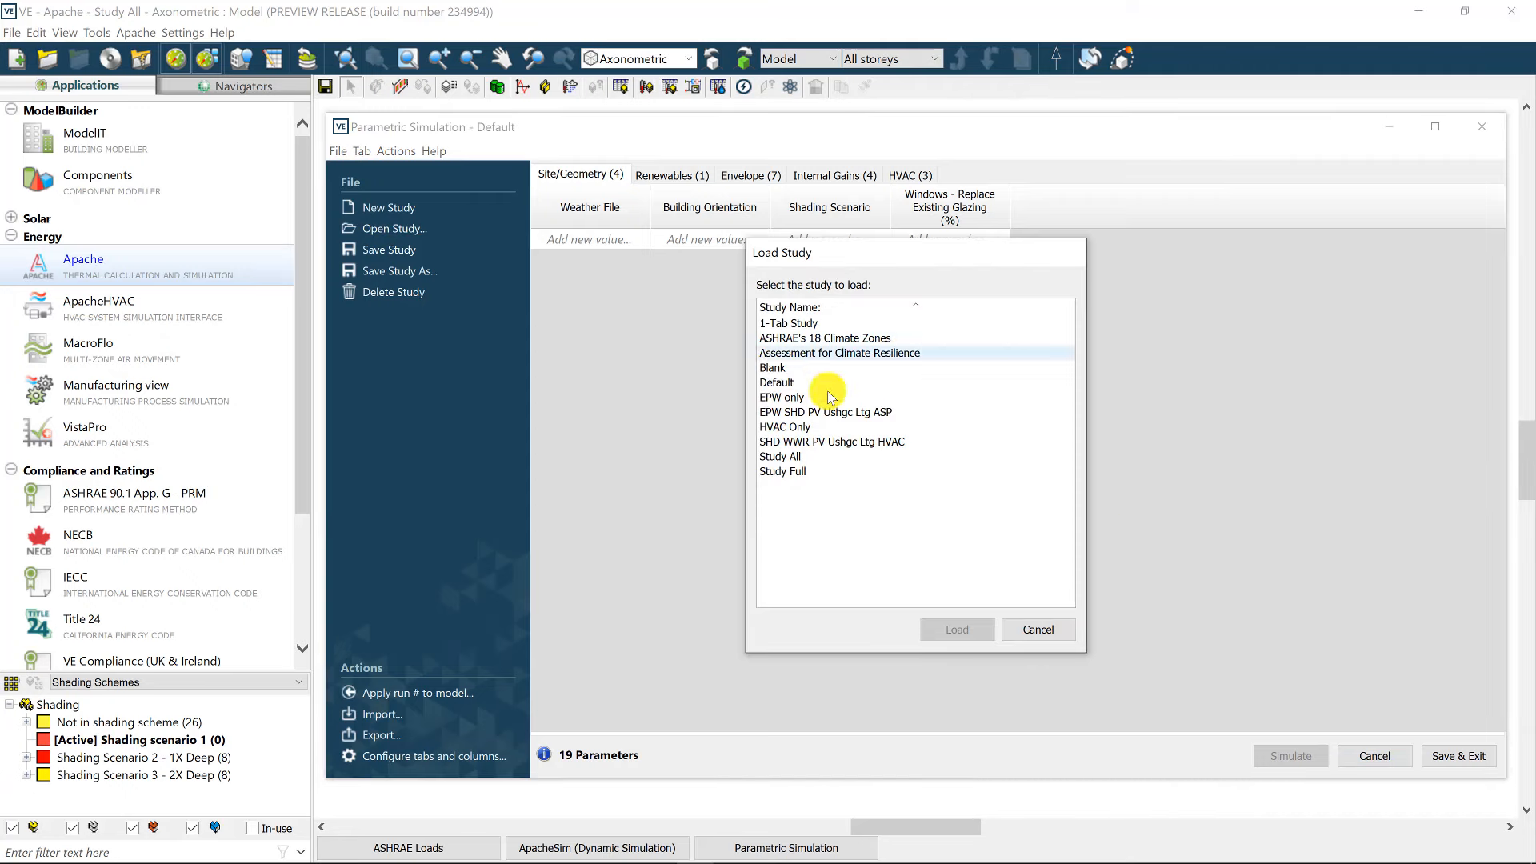
{"action": "double_click", "coordinate": [818, 470]}
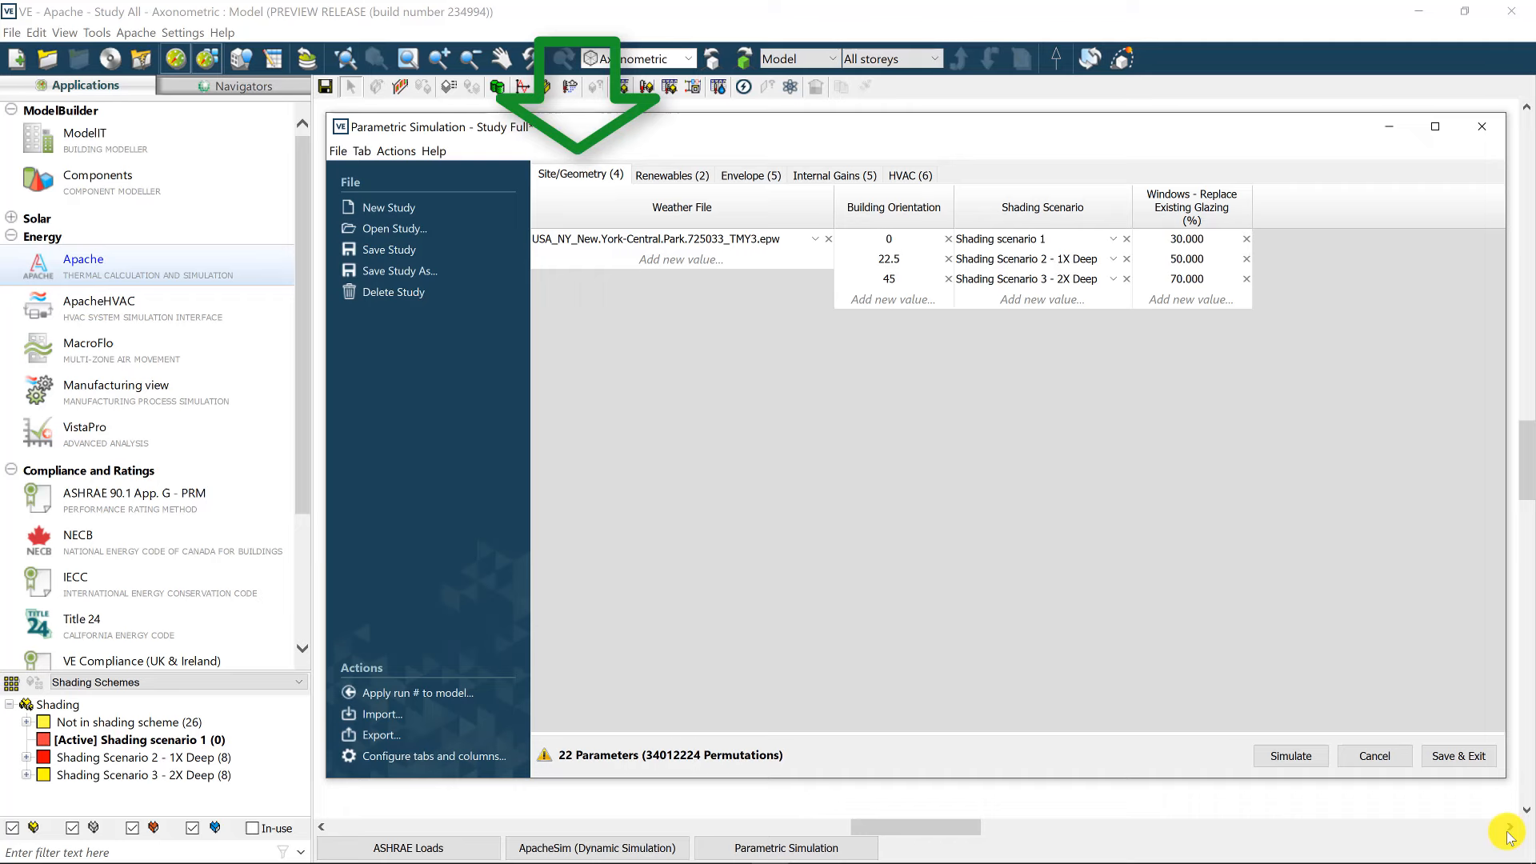
{"action": "left_click", "coordinate": [766, 240]}
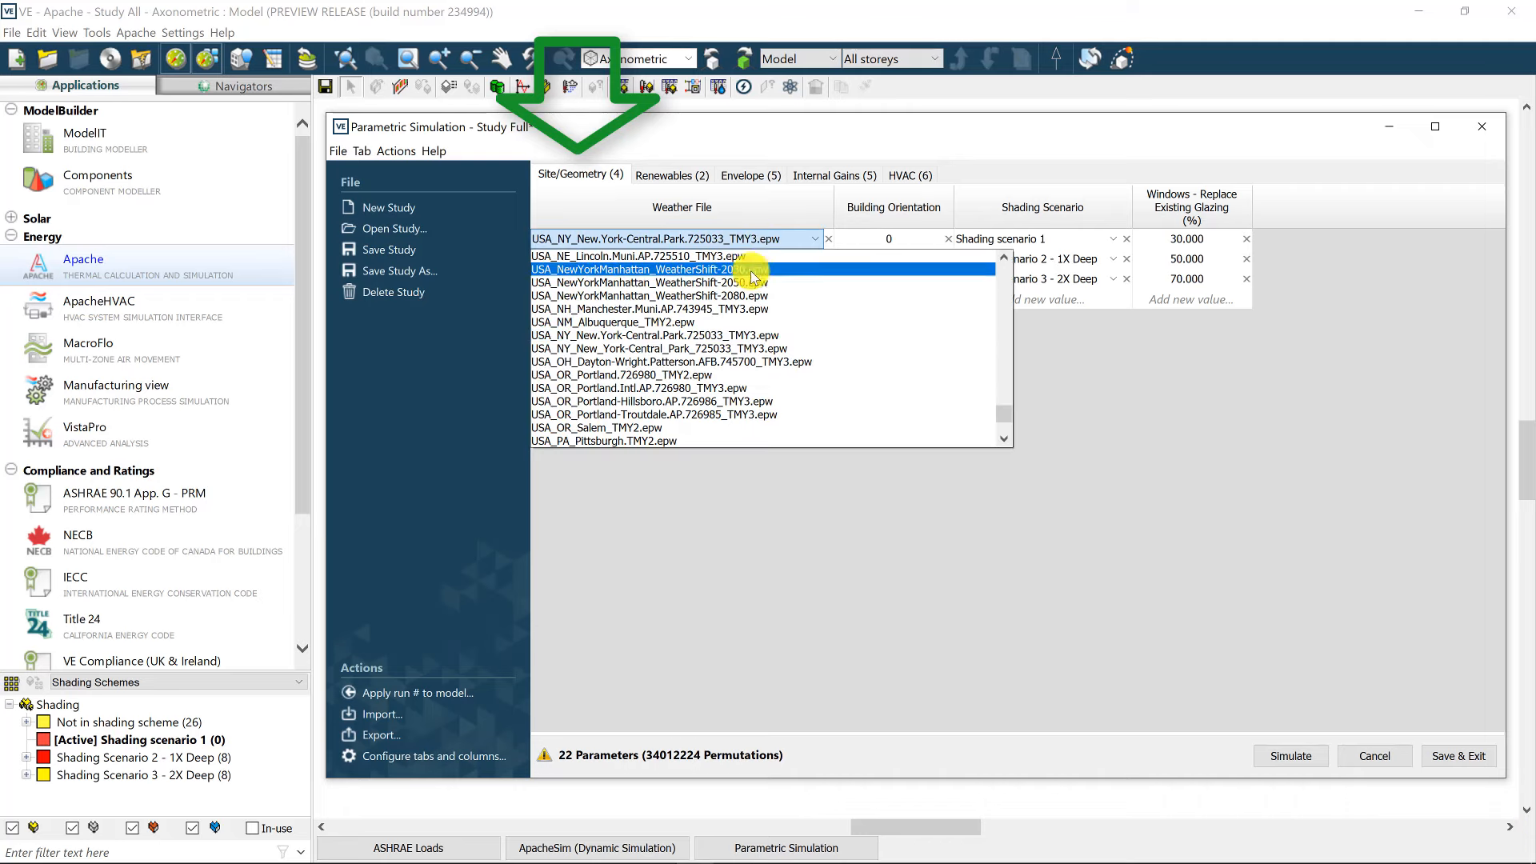
{"action": "left_click", "coordinate": [760, 268]}
{"action": "left_click", "coordinate": [752, 260]}
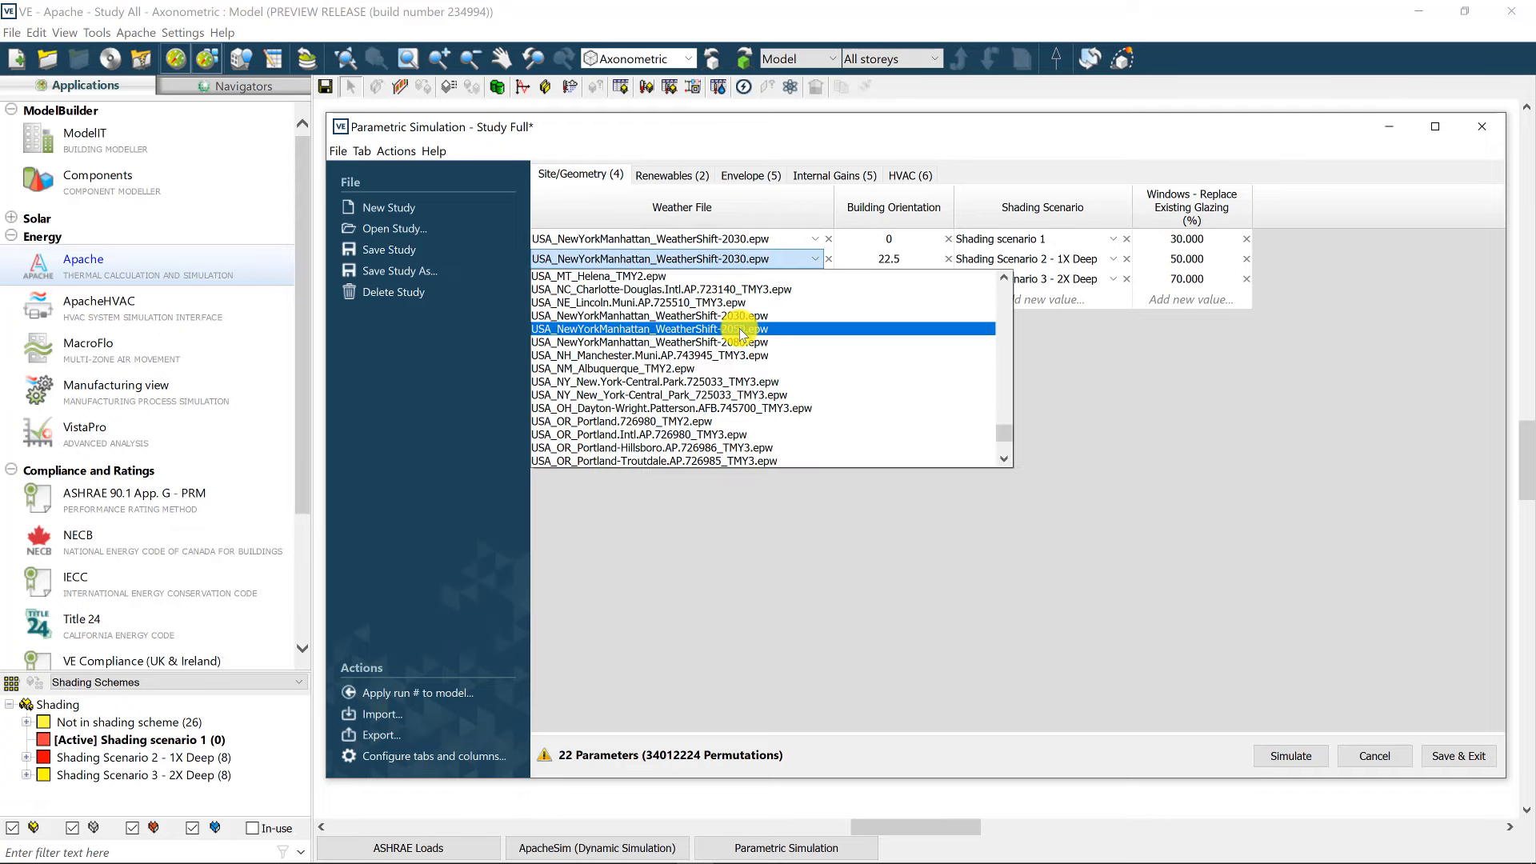
{"action": "left_click", "coordinate": [740, 329]}
{"action": "left_click", "coordinate": [740, 280]}
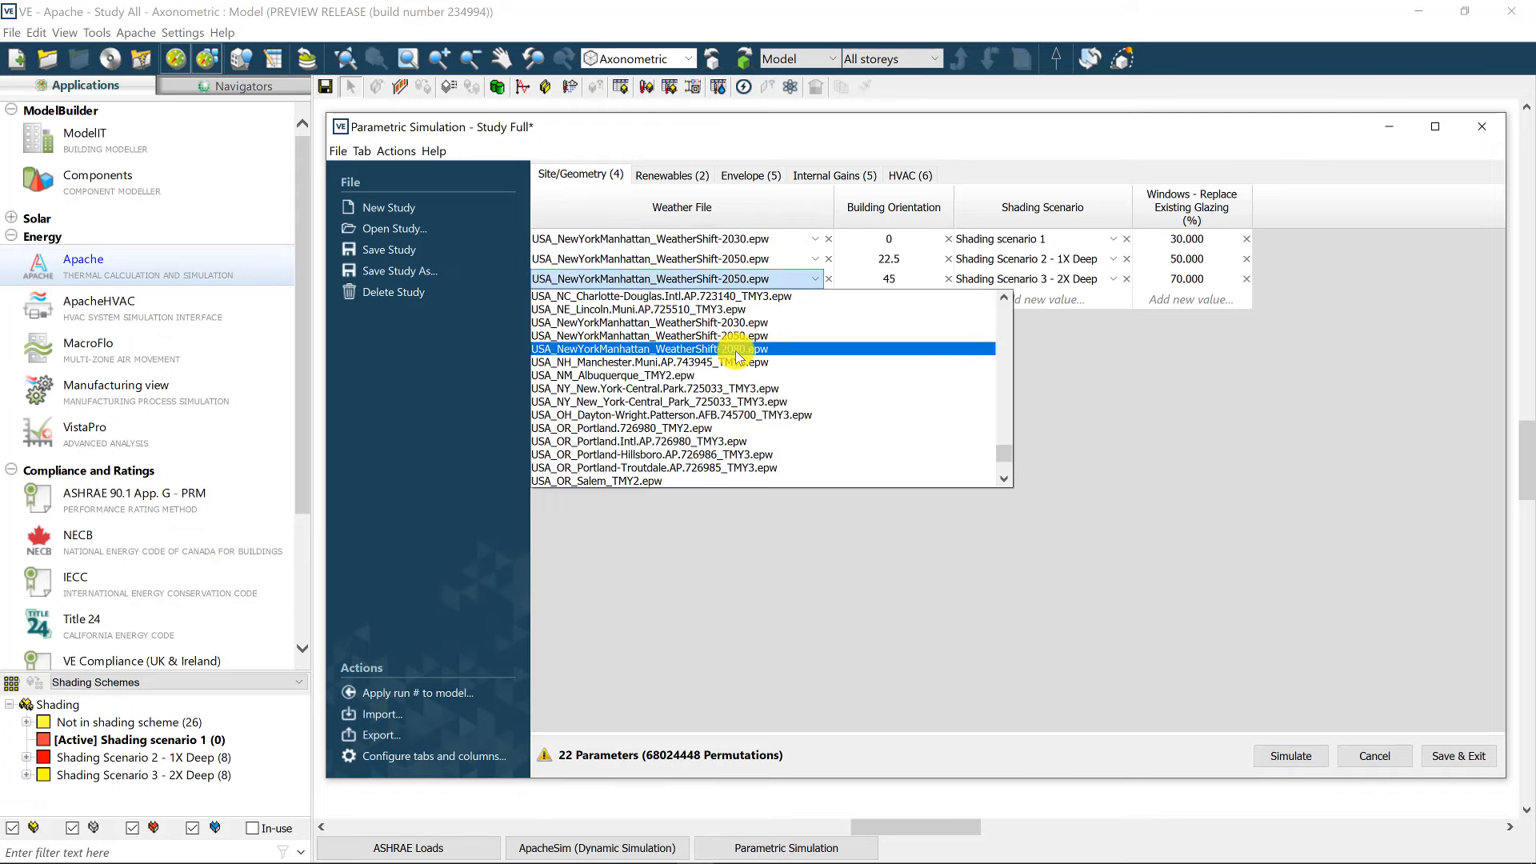
{"action": "left_click", "coordinate": [736, 350]}
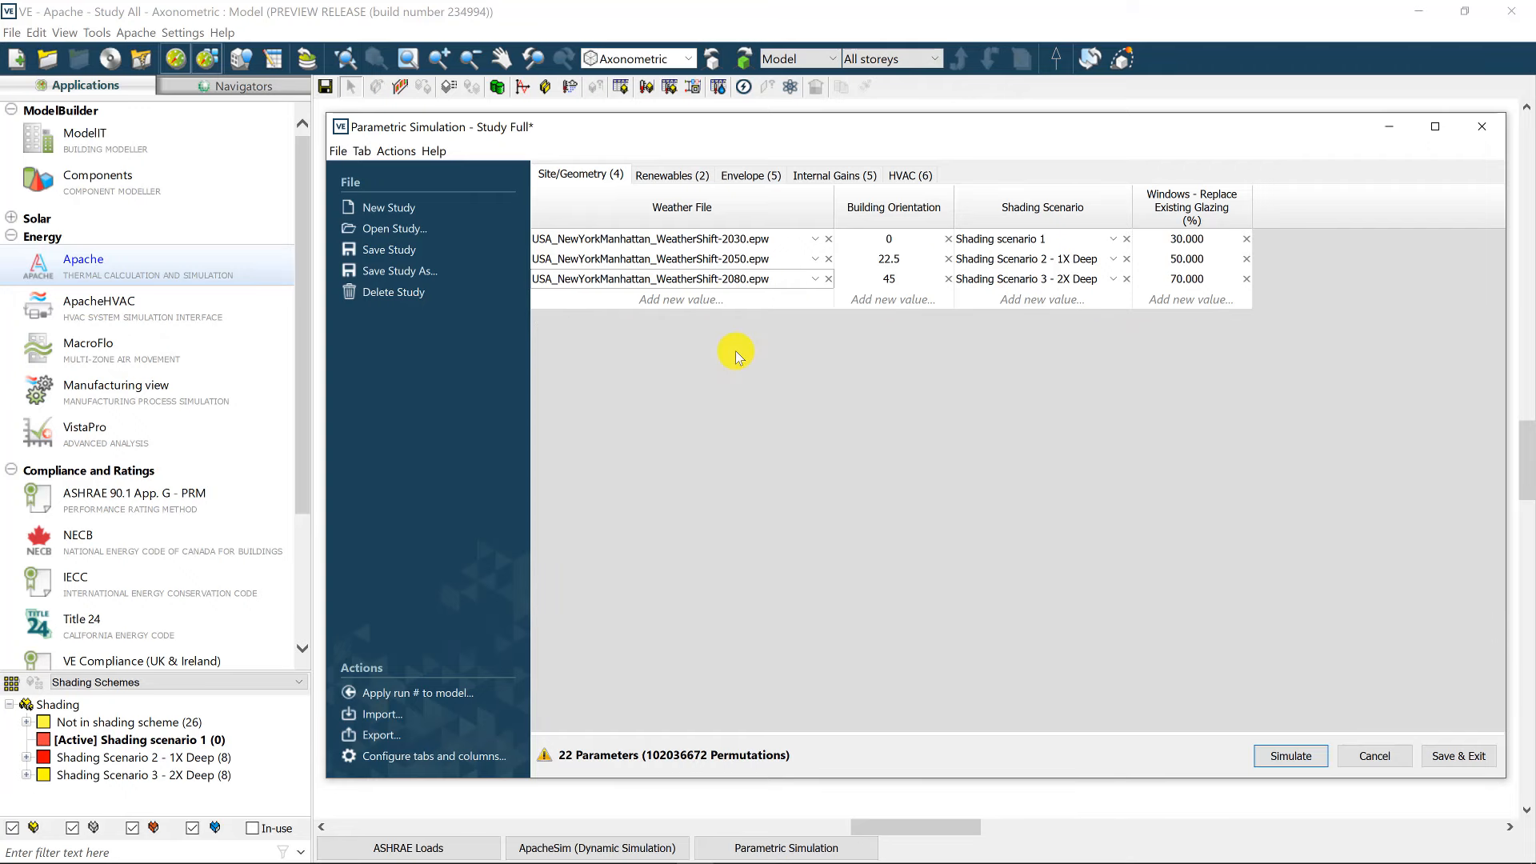
- Review the study's Renewables, Envelope, Internal Gains and HVAC parameter values
{"action": "left_click", "coordinate": [682, 176]}
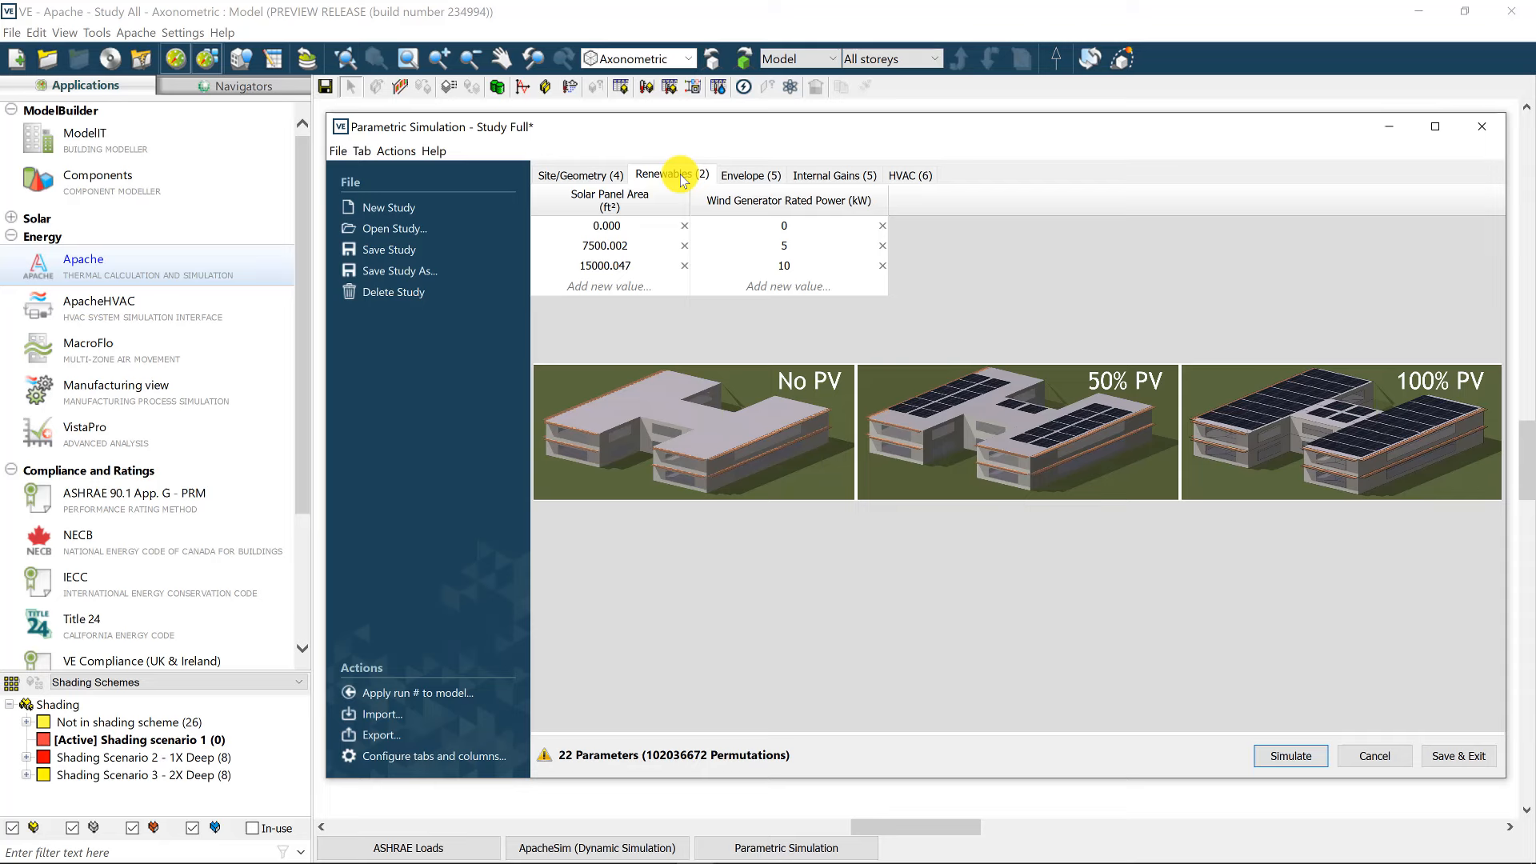
{"action": "left_click", "coordinate": [738, 176]}
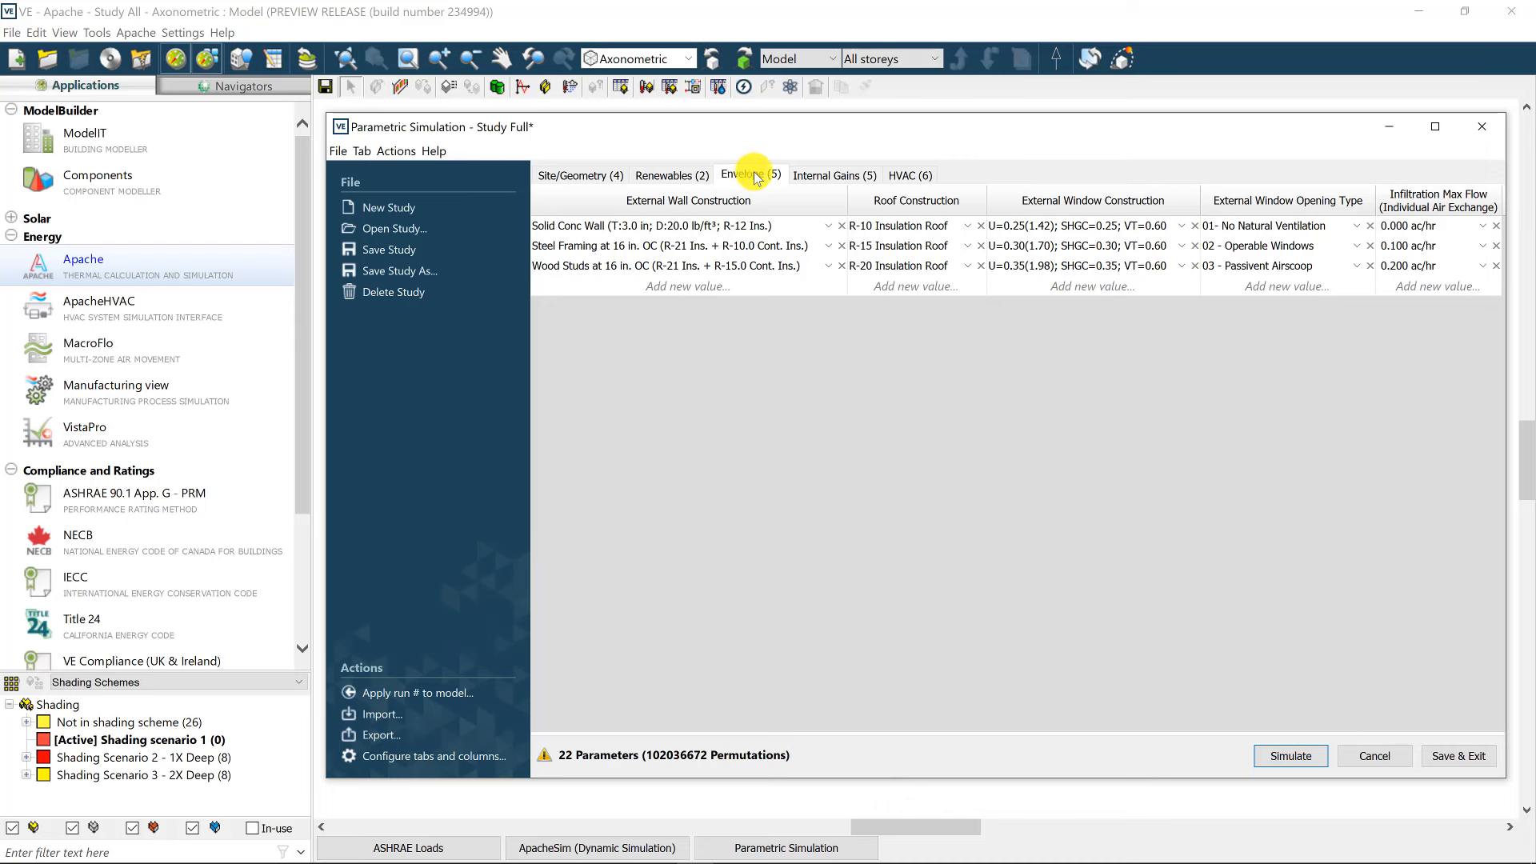
{"action": "left_click", "coordinate": [830, 176]}
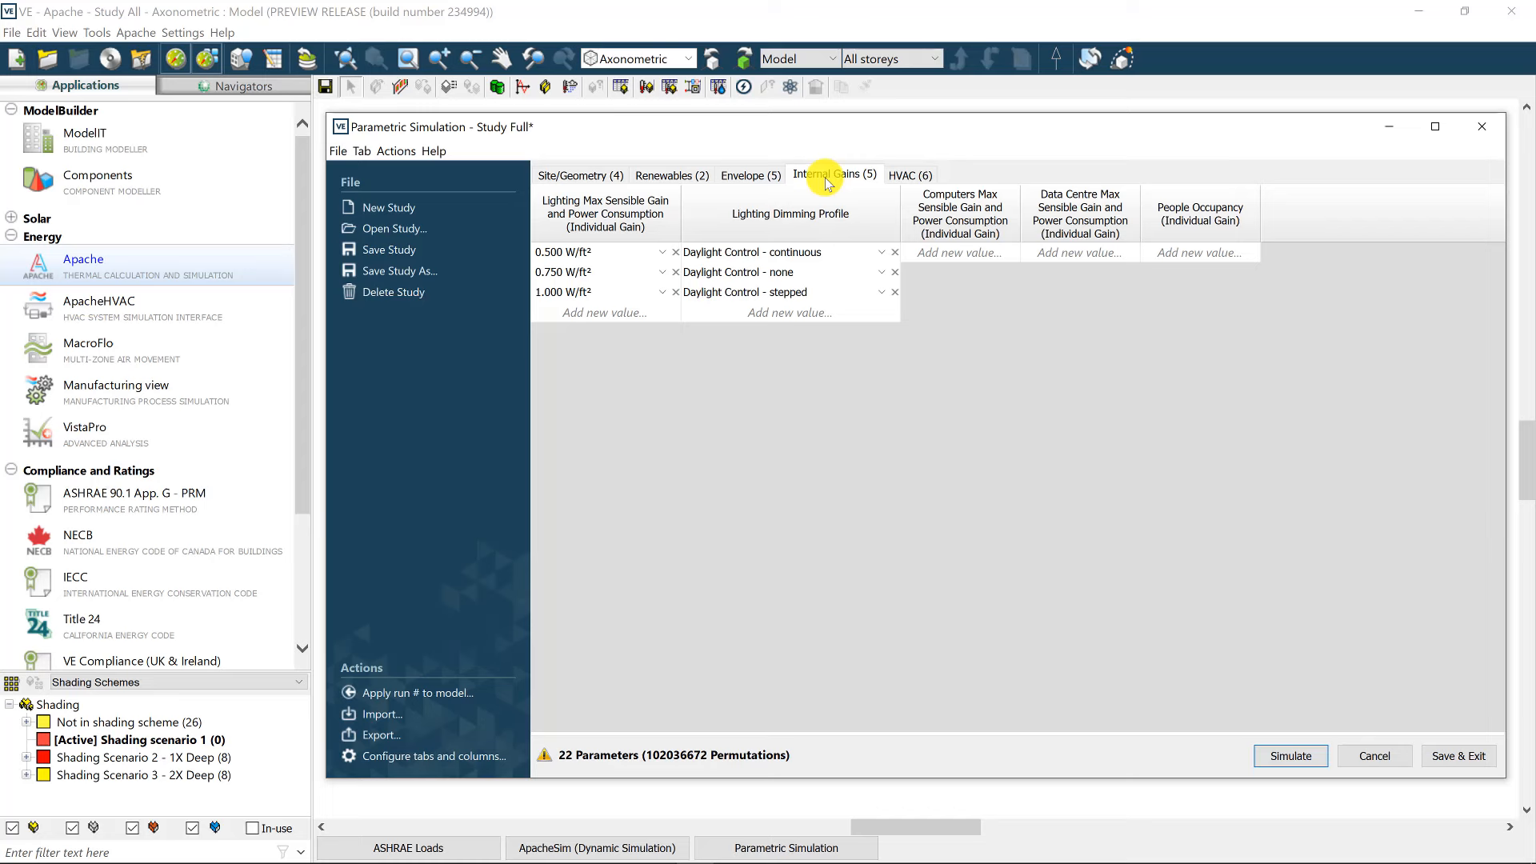
{"action": "left_click", "coordinate": [901, 176]}
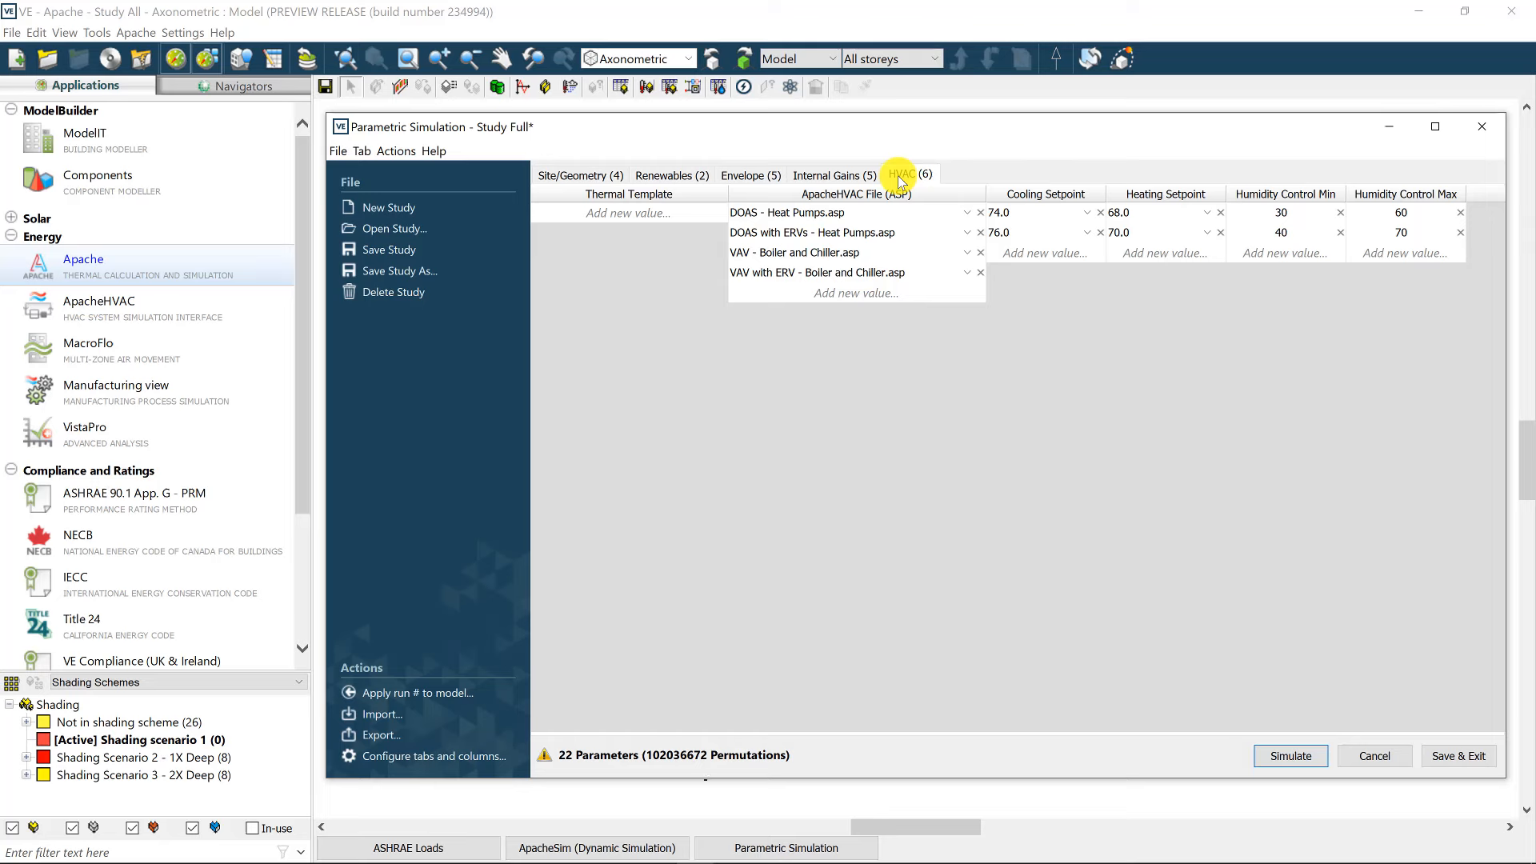
- Load the 1-Tab Study, saving the changes made to Study Full
{"action": "left_click", "coordinate": [395, 230]}
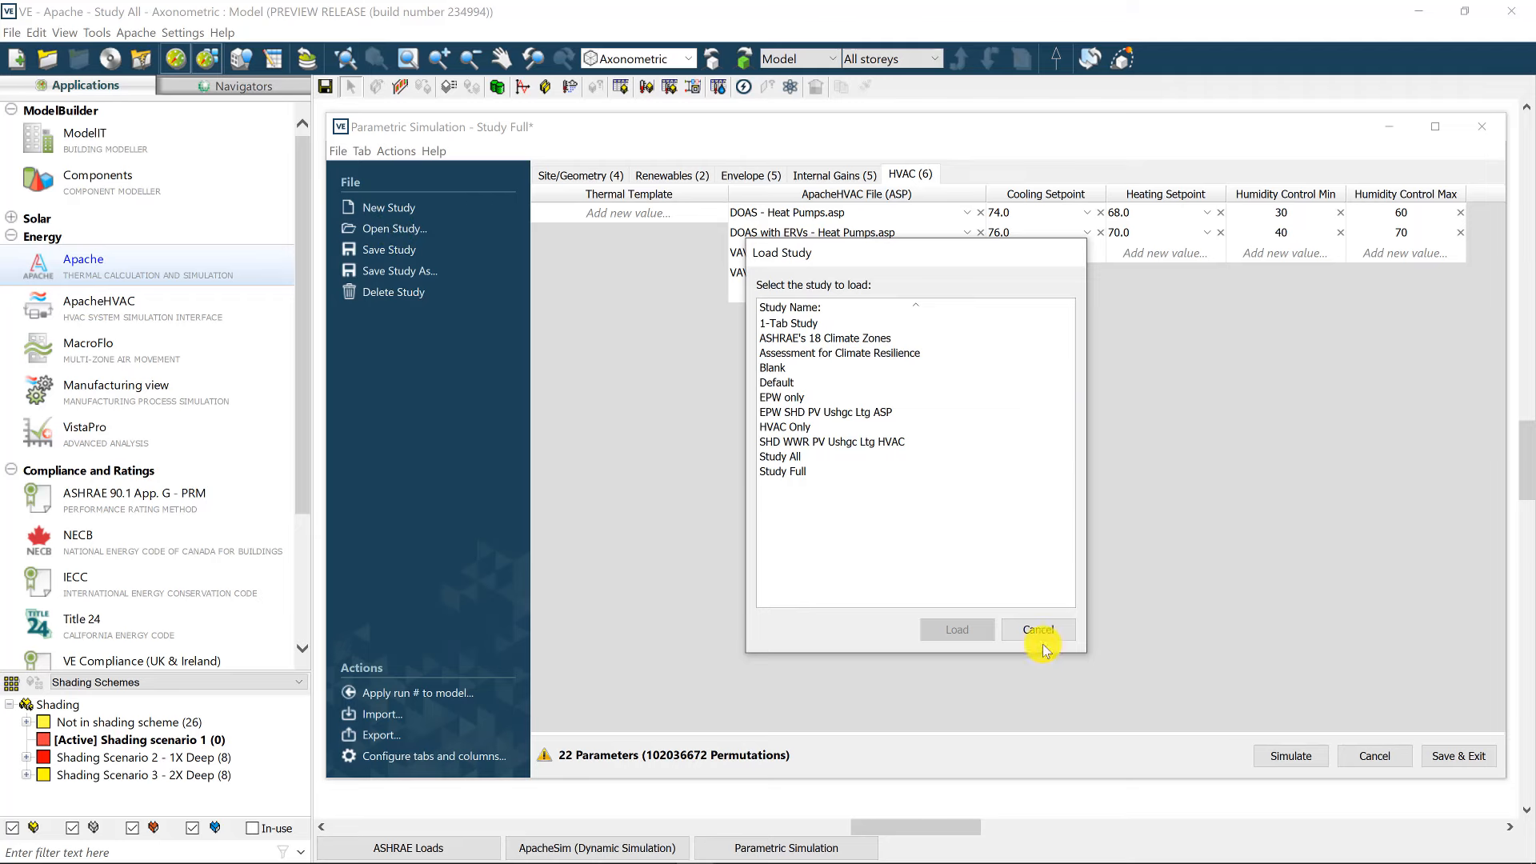
{"action": "left_click", "coordinate": [813, 324]}
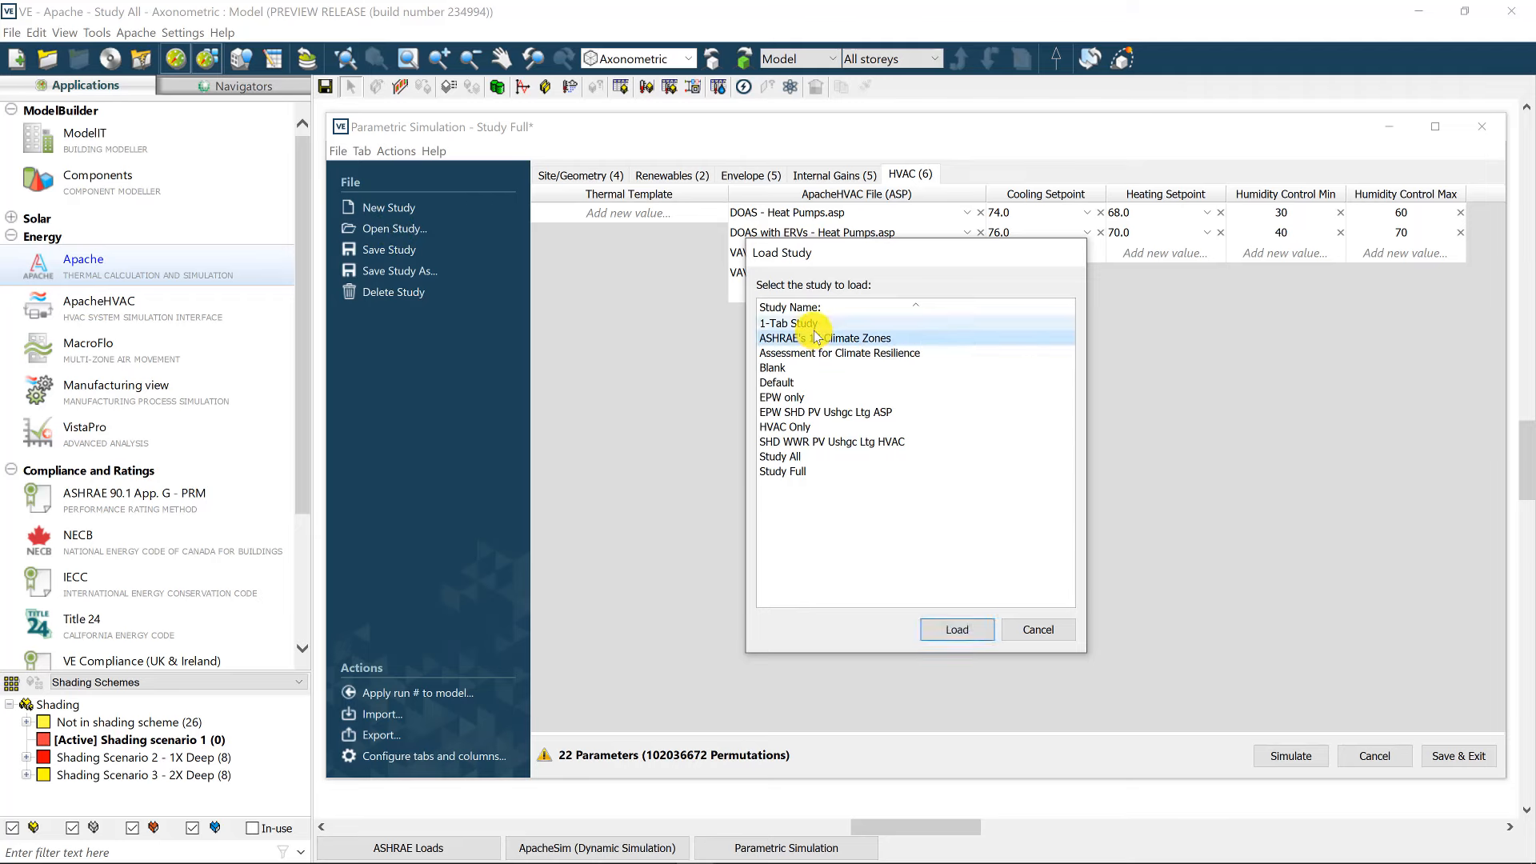
{"action": "double_click", "coordinate": [814, 328]}
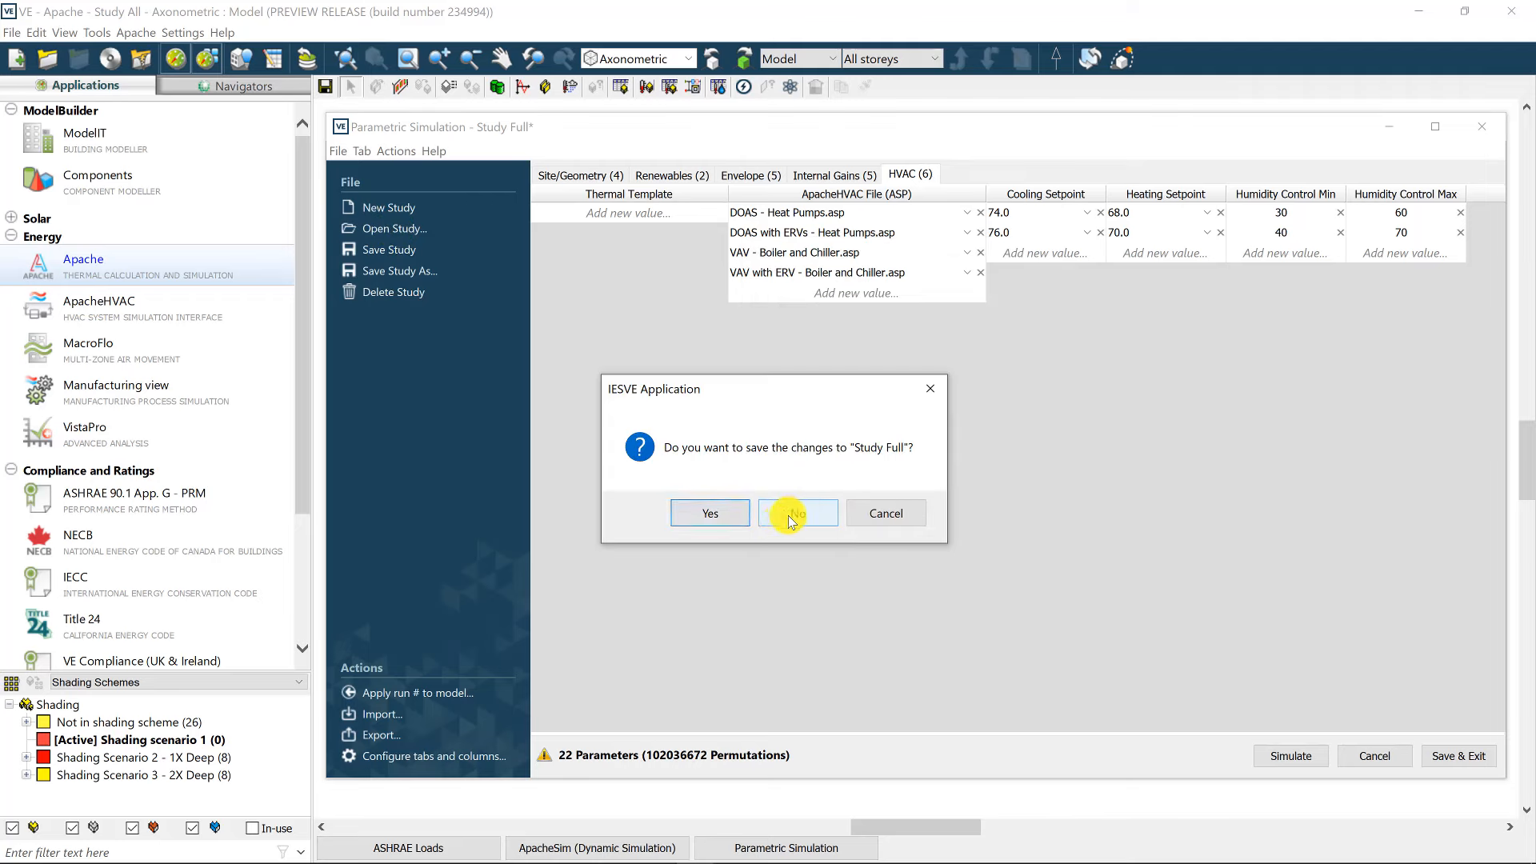
{"action": "left_click", "coordinate": [727, 520]}
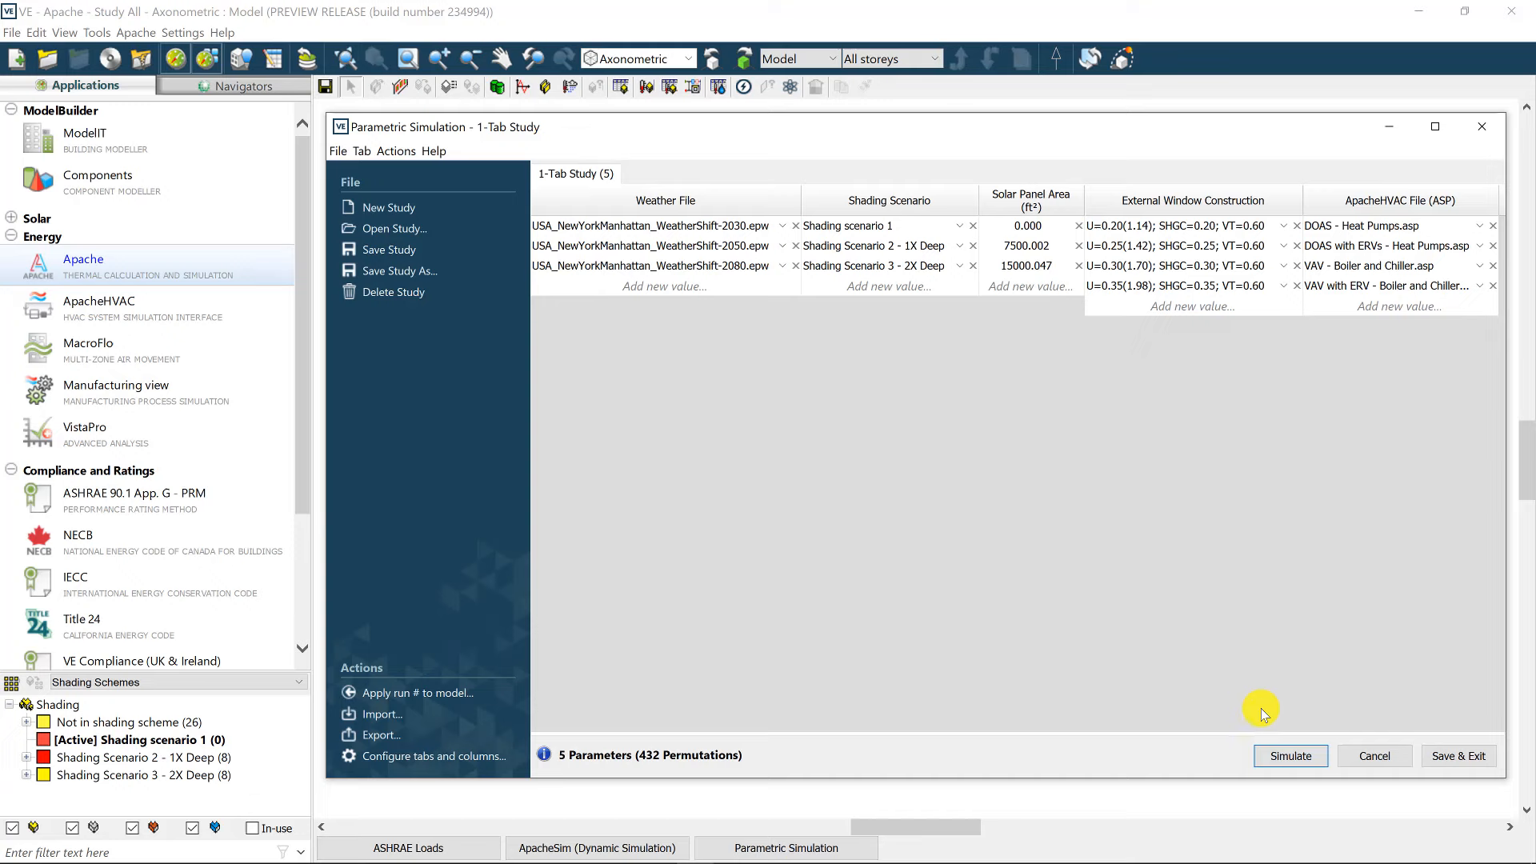
- Simulate the 1-Tab Study with the simulation resolution set to 1 Week/Season
{"action": "left_click", "coordinate": [1282, 750]}
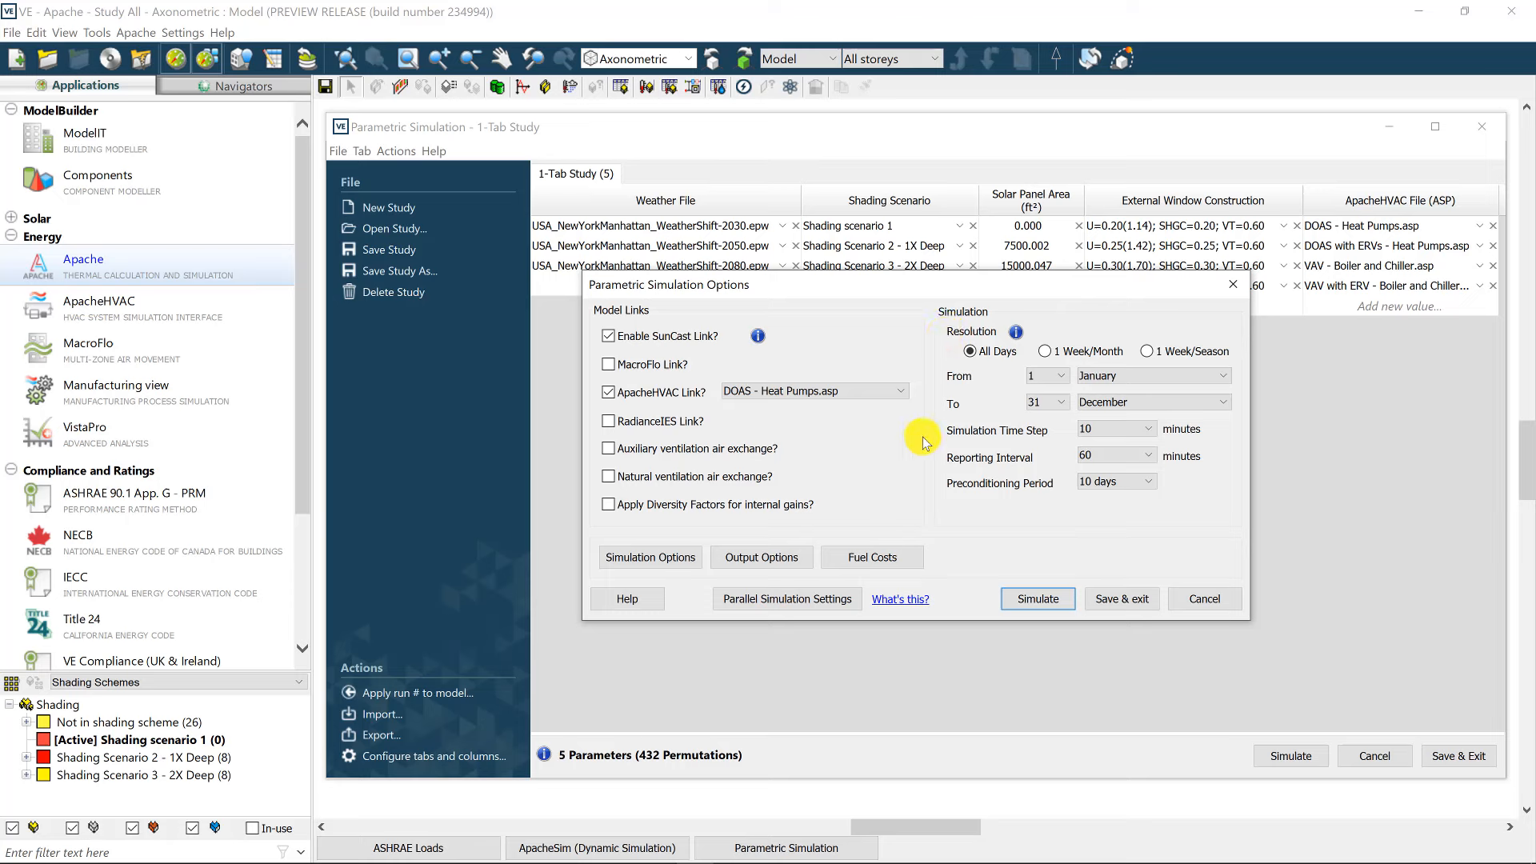
{"action": "left_click", "coordinate": [1063, 353]}
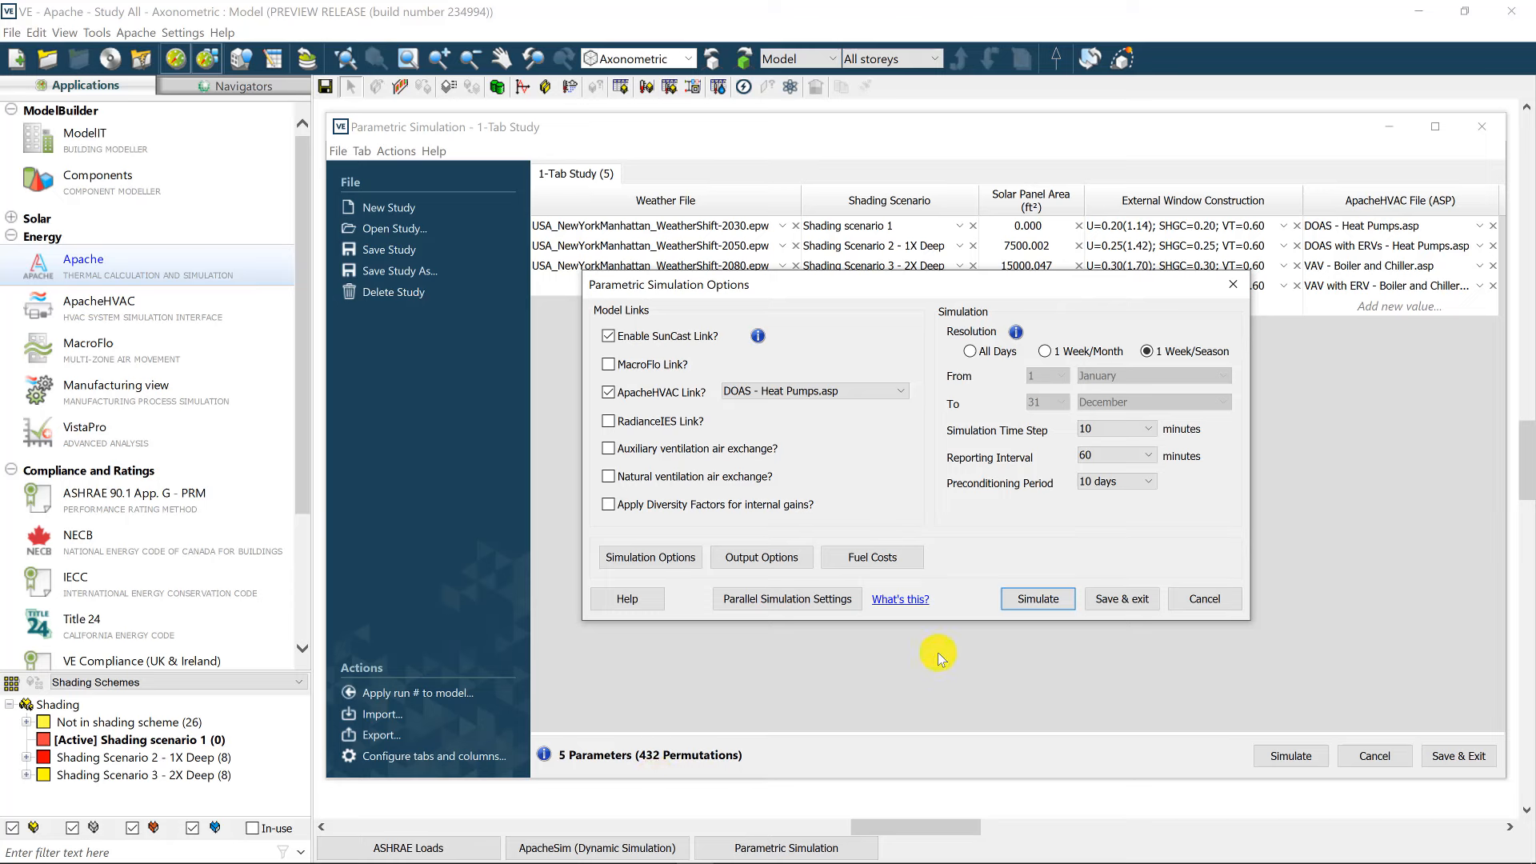
{"action": "left_click", "coordinate": [1032, 599]}
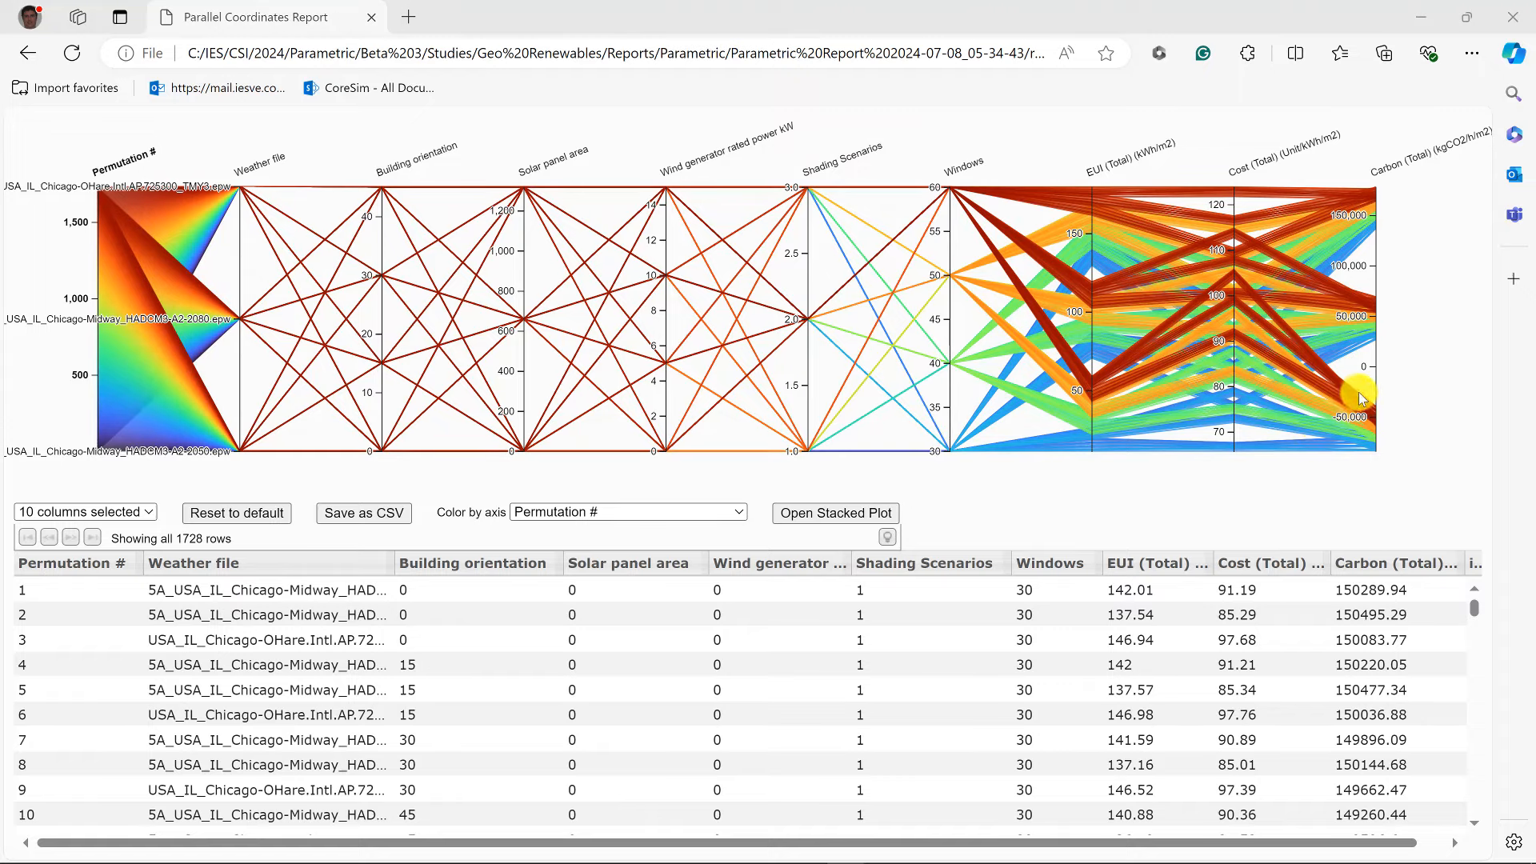
- In the Parallel Coordinates Report, filter total carbon to below about -30,000 and total EUI to about 25–60 kWh/m2
{"action": "mouse_move", "coordinate": [1362, 398]}
{"action": "left_mouse_down"}
{"action": "mouse_move", "coordinate": [1392, 460]}
{"action": "mouse_move", "coordinate": [1378, 401]}
{"action": "mouse_move", "coordinate": [1393, 464]}
{"action": "left_mouse_up"}
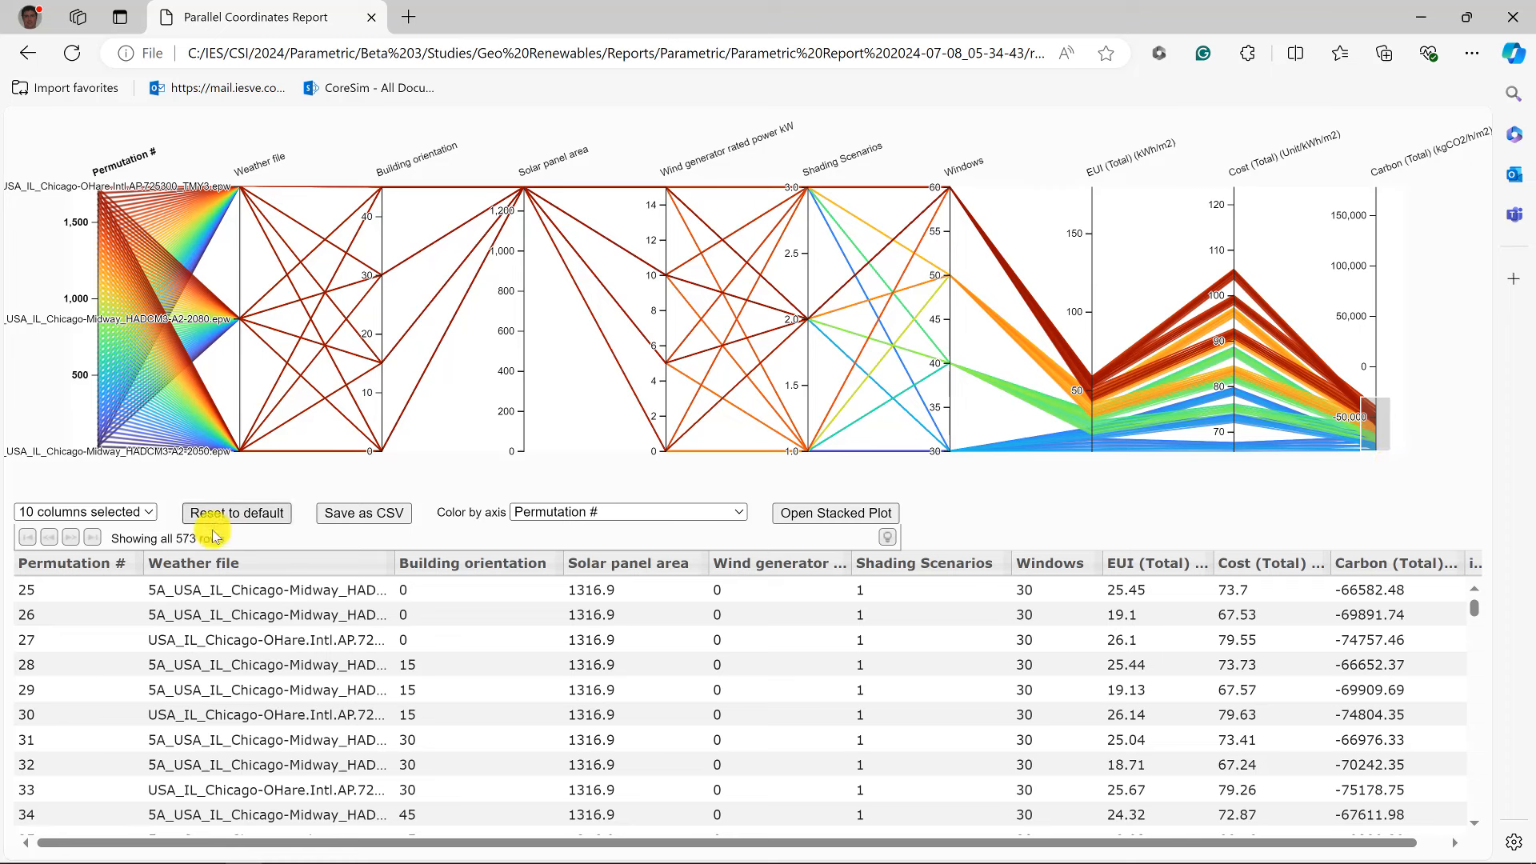
{"action": "left_click_drag", "start_coordinate": [176, 537], "coordinate": [233, 544]}
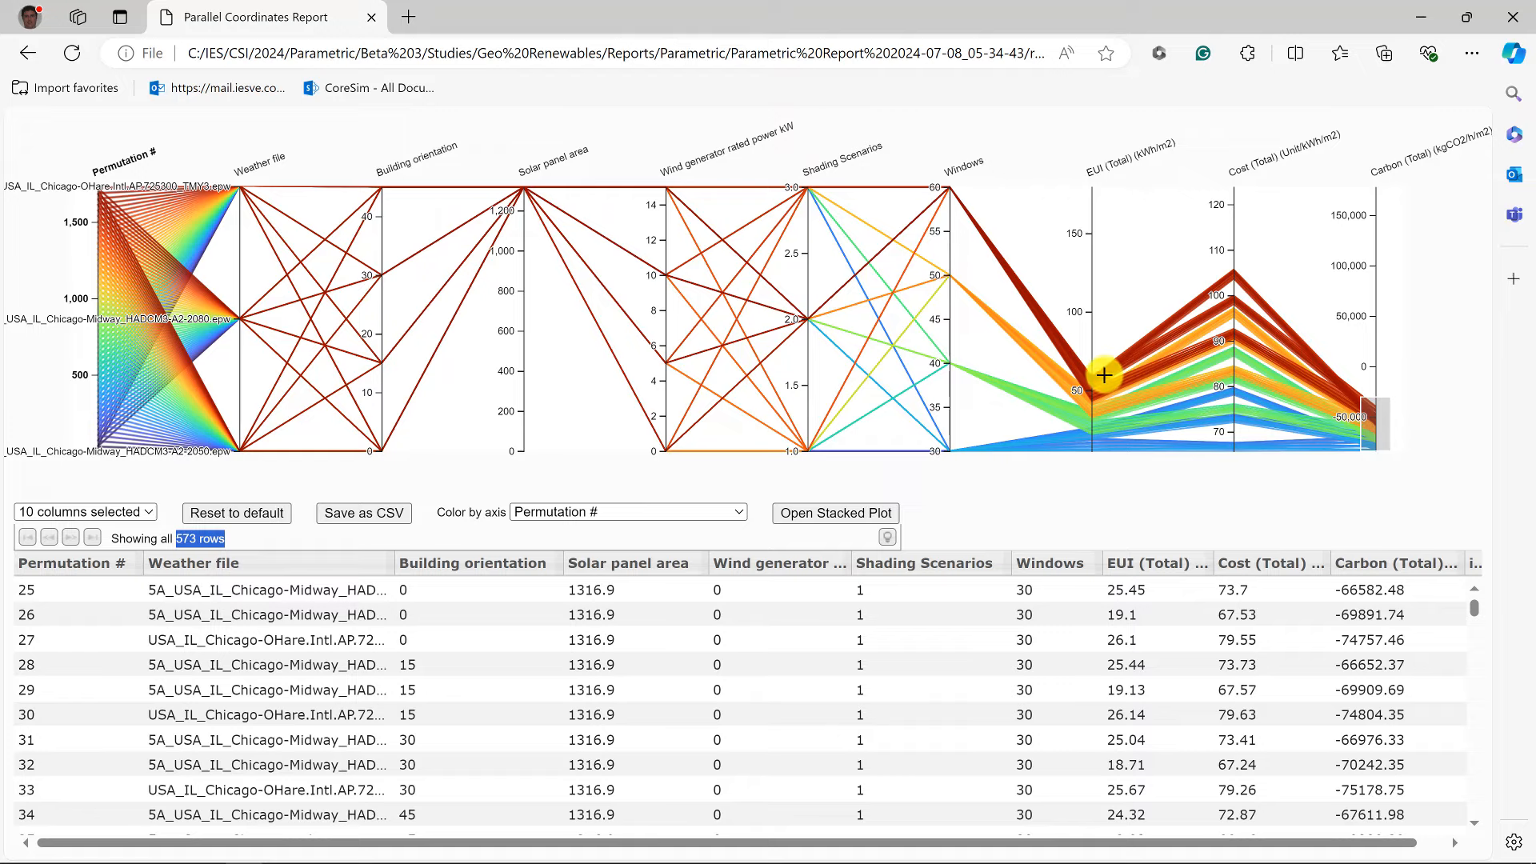
{"action": "left_click_drag", "start_coordinate": [1102, 374], "coordinate": [1060, 437]}
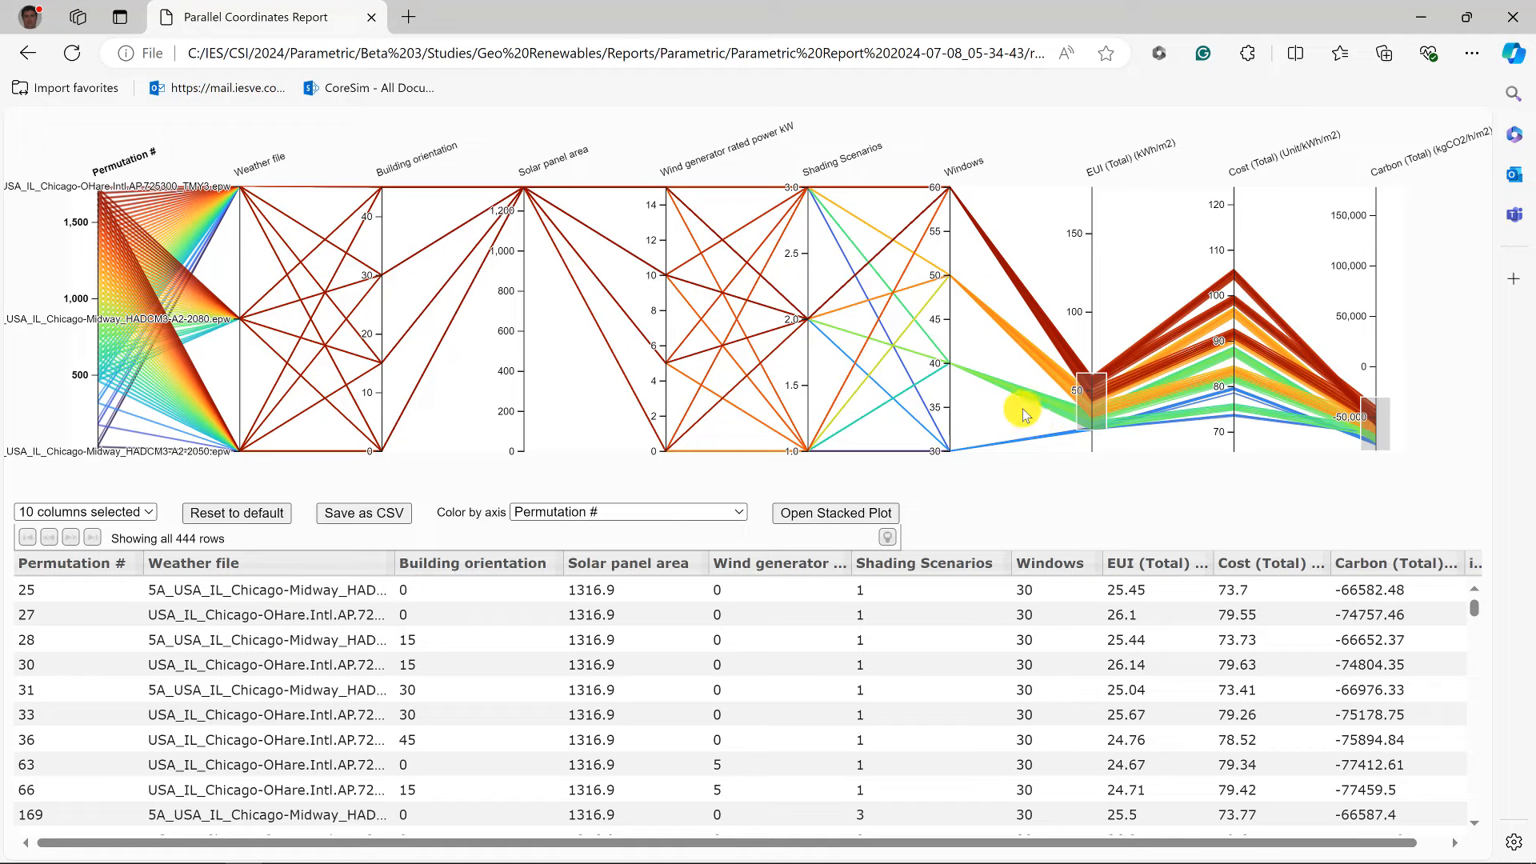
- Narrow the permutations to Windows values of 50 and 60, shading scenario 2 and a wind generator rated power of 0 kW
{"action": "left_click_drag", "start_coordinate": [956, 300], "coordinate": [910, 171]}
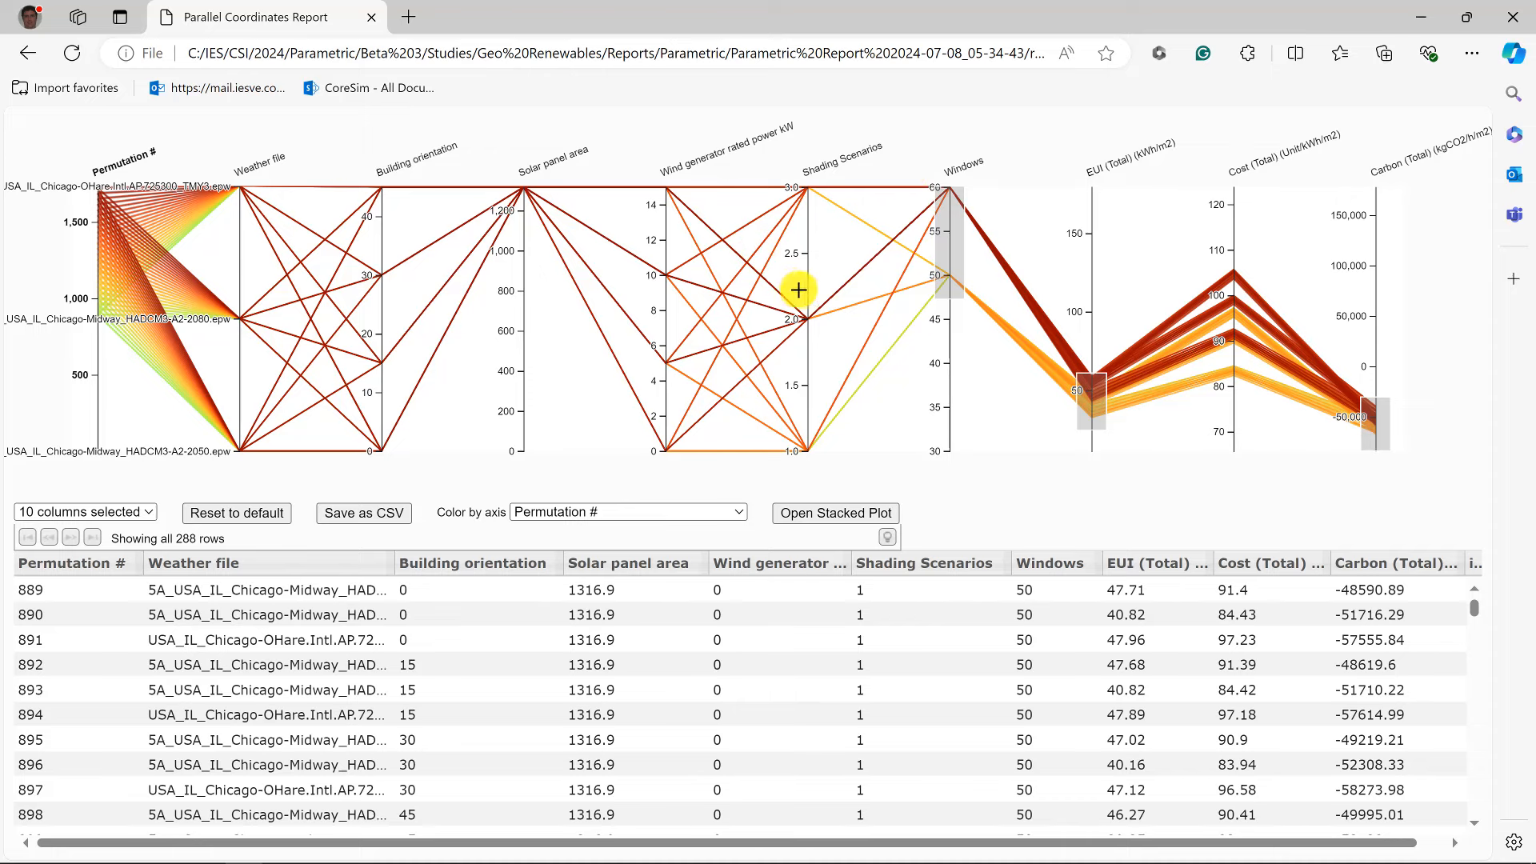
{"action": "left_click_drag", "start_coordinate": [822, 291], "coordinate": [784, 354]}
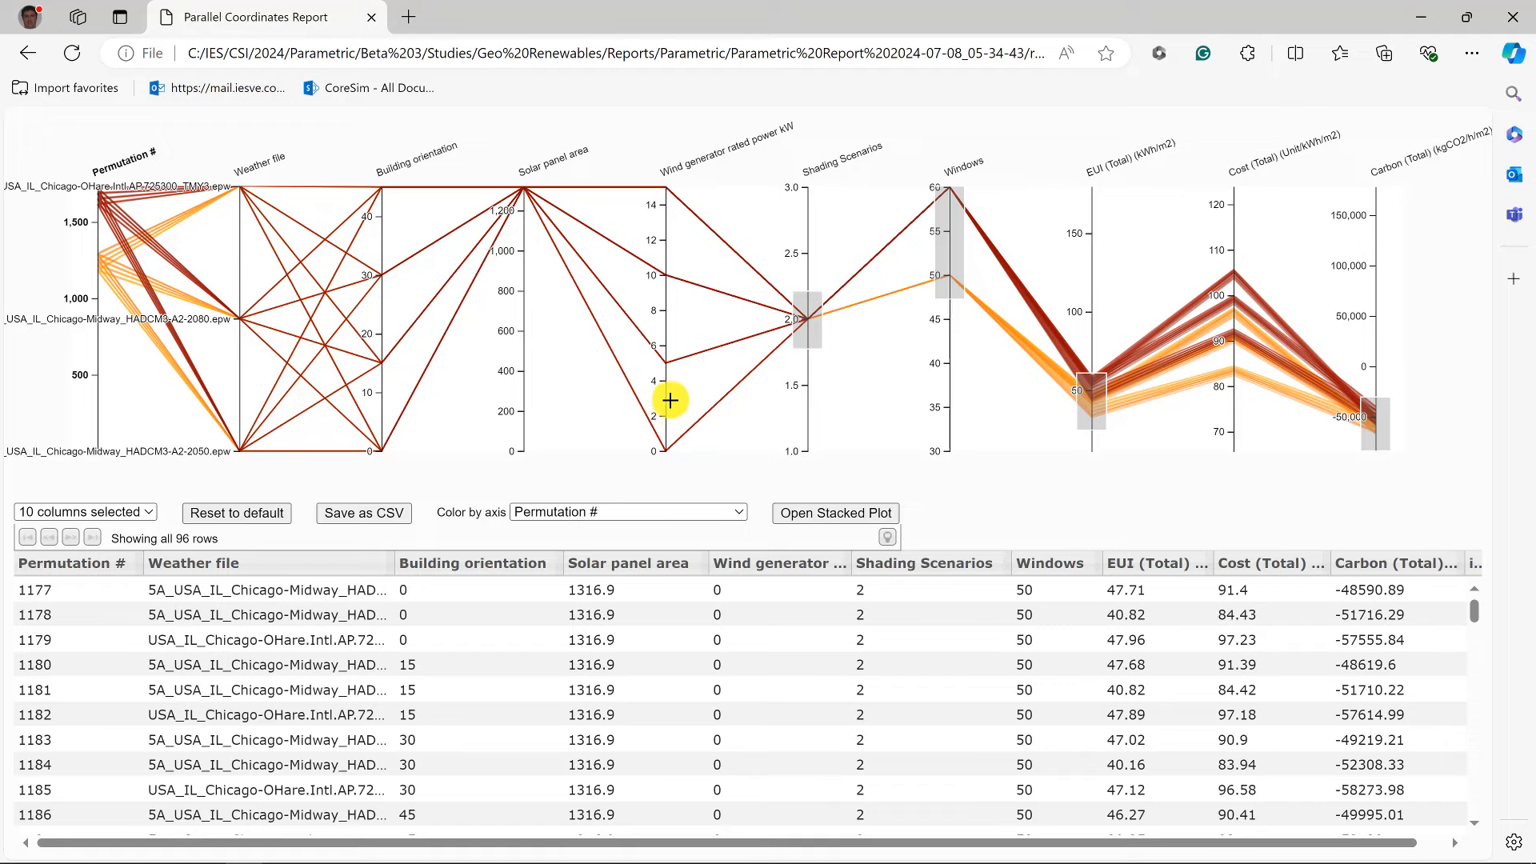
{"action": "left_click_drag", "start_coordinate": [669, 398], "coordinate": [648, 483]}
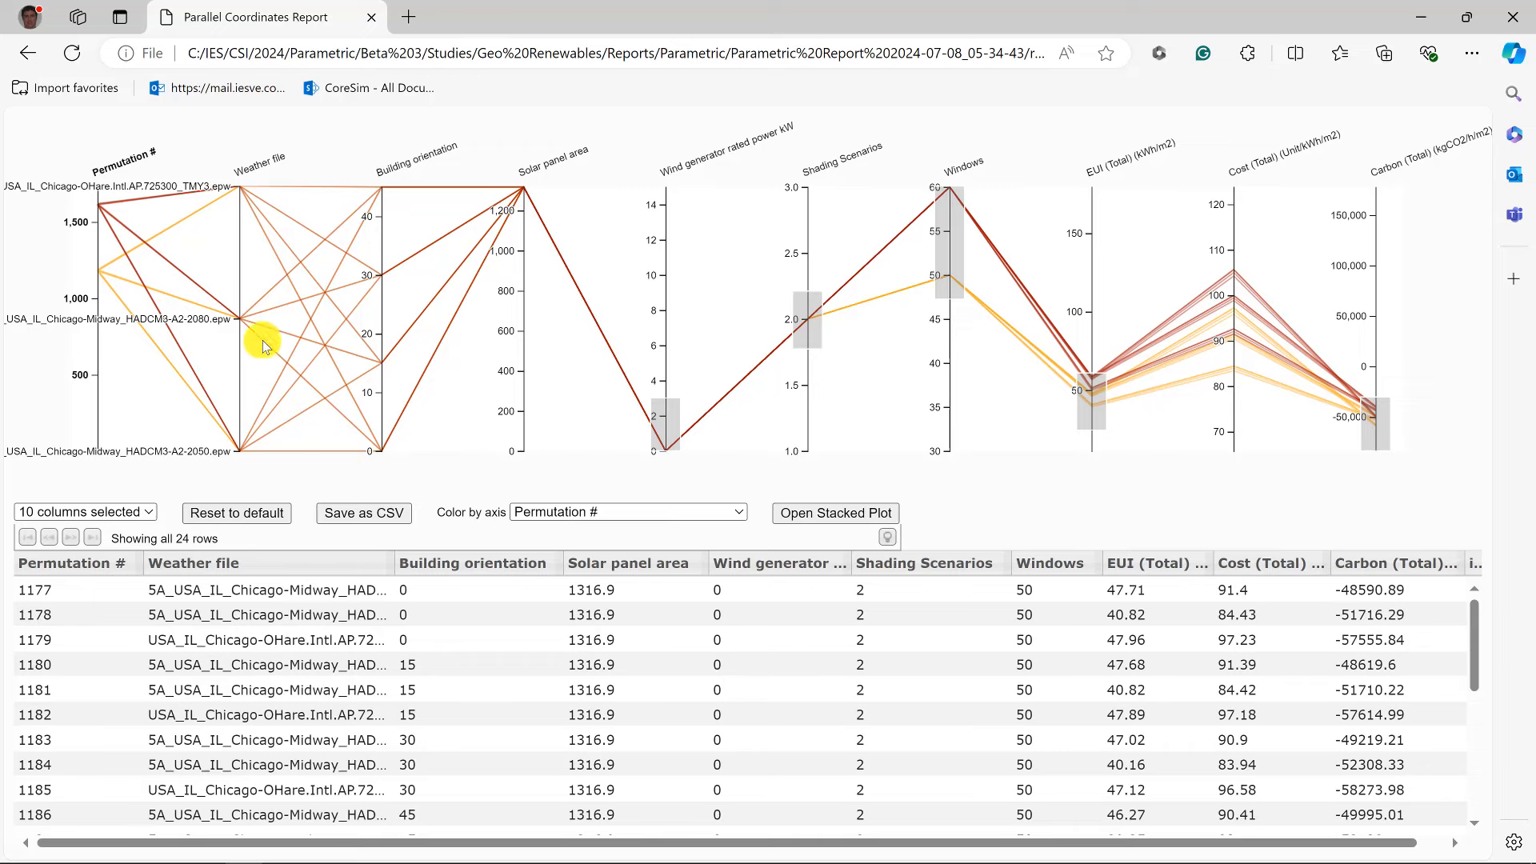
- Restrict the weather file axis to the Chicago-Midway HADCM3-A2 2050 and 2080 files, after trying the Chicago-OHare file
{"action": "left_click_drag", "start_coordinate": [247, 220], "coordinate": [223, 172]}
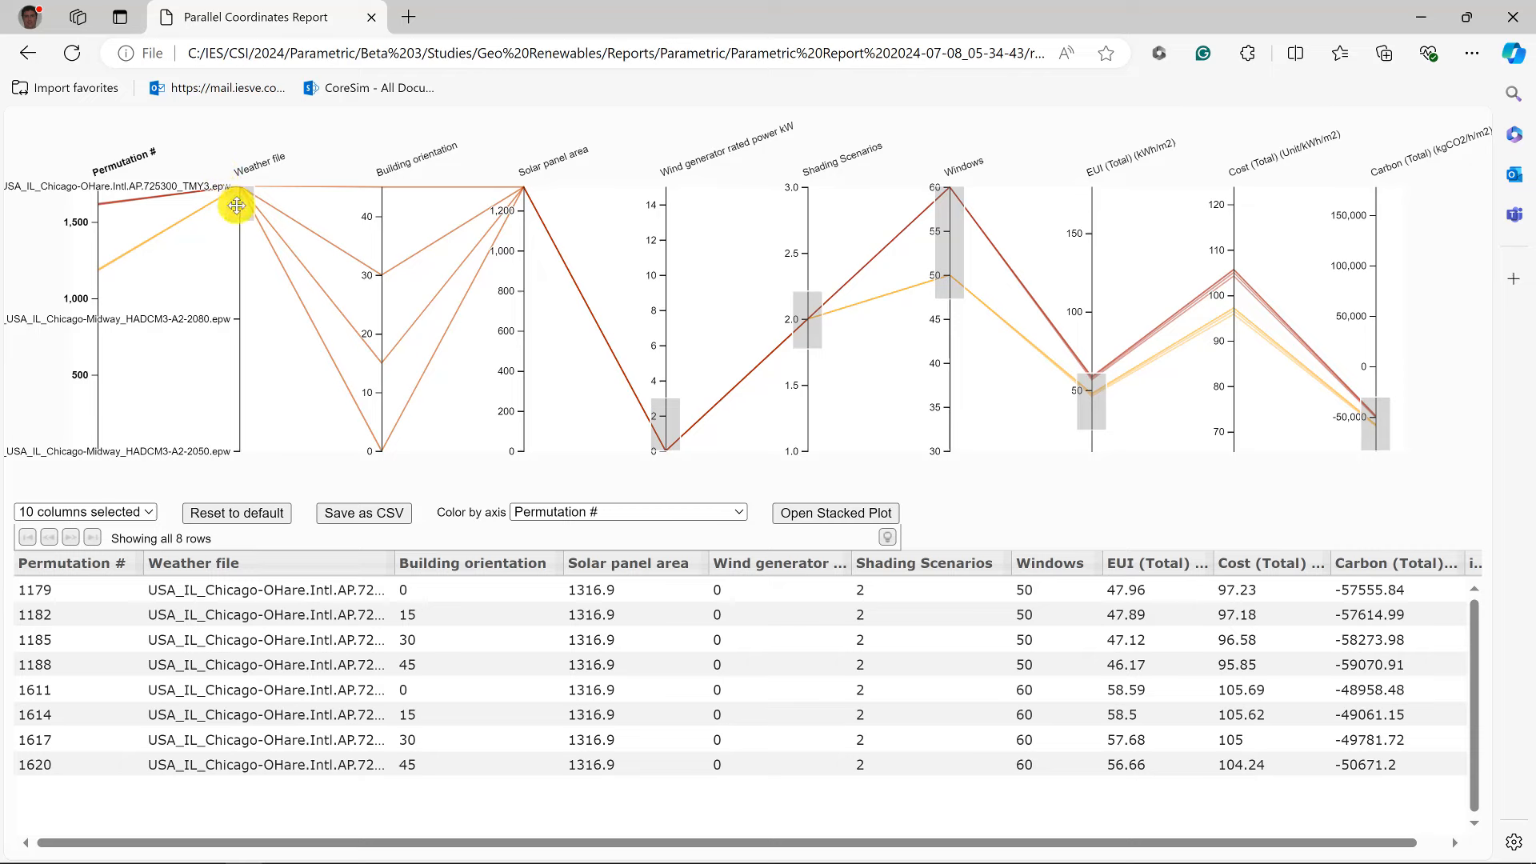
{"action": "left_click_drag", "start_coordinate": [241, 220], "coordinate": [233, 279]}
{"action": "left_click_drag", "start_coordinate": [233, 358], "coordinate": [214, 480]}
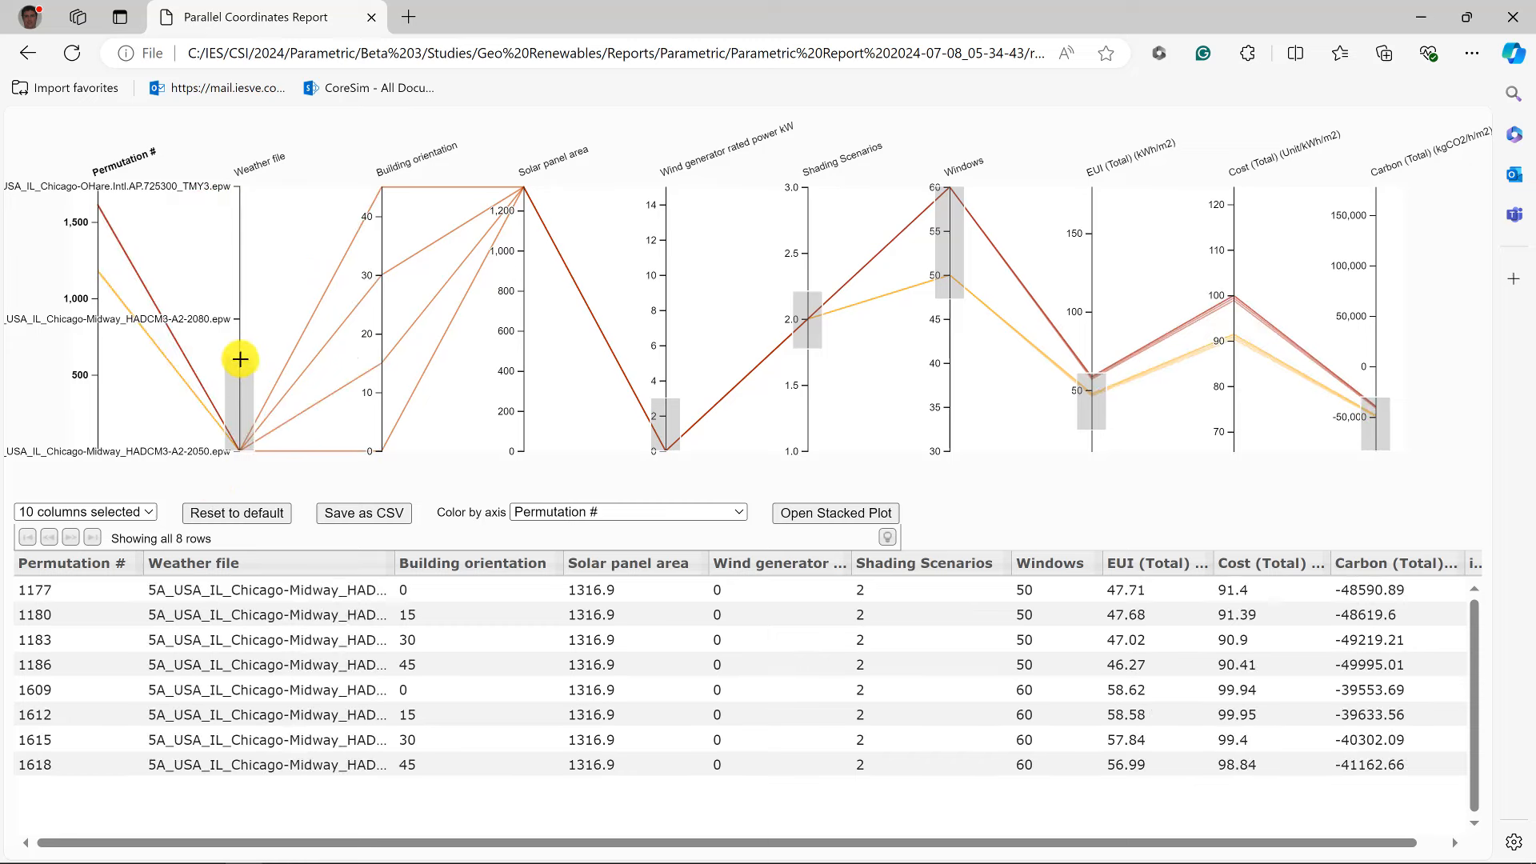
{"action": "left_click_drag", "start_coordinate": [238, 357], "coordinate": [240, 297]}
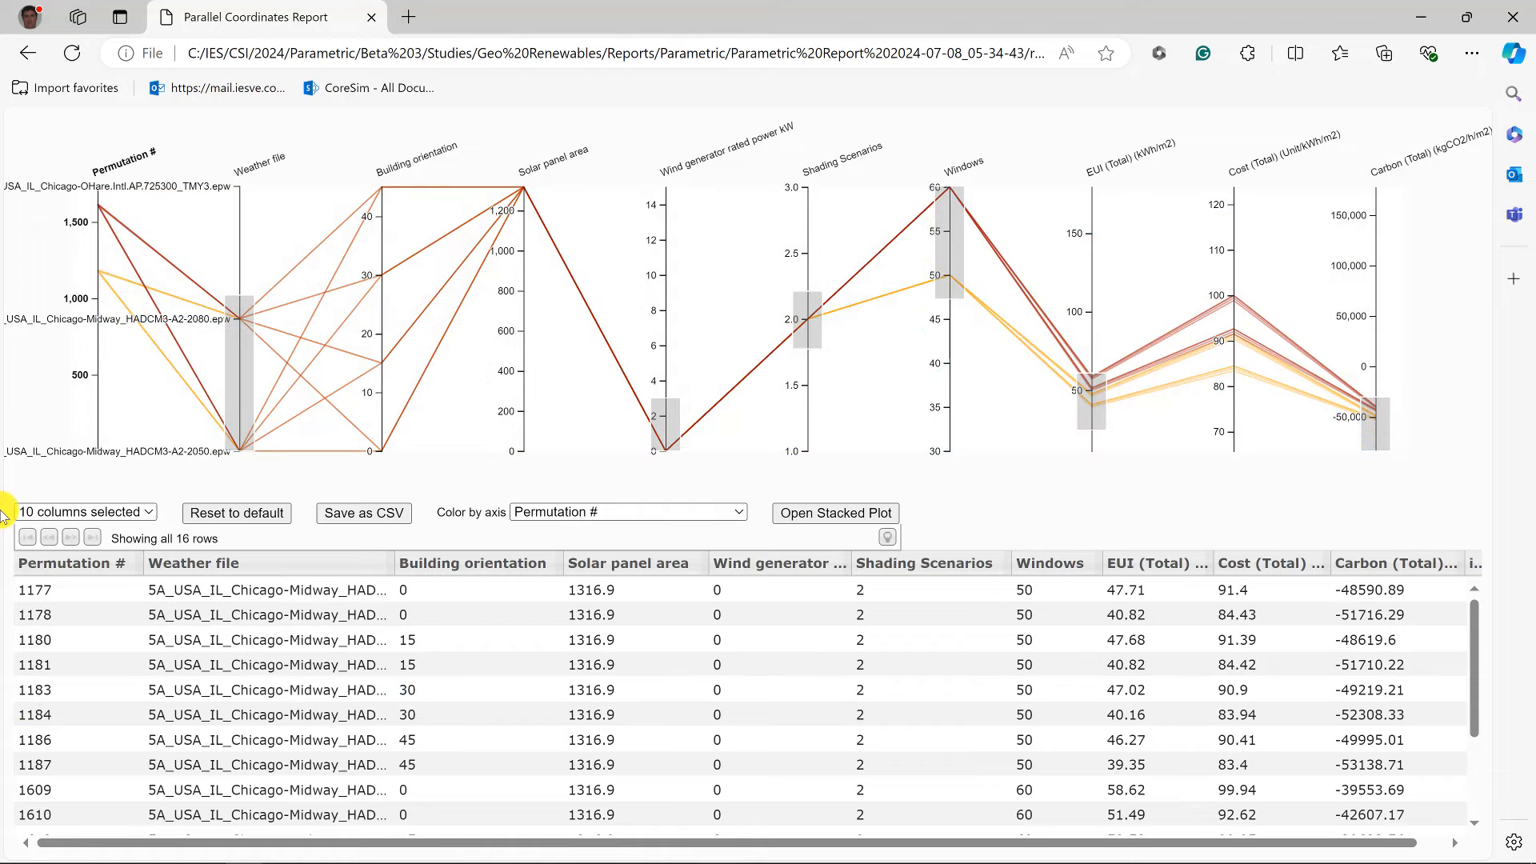
- Save the filtered permutations as CSV and open the stacked plot
{"action": "left_click", "coordinate": [364, 516]}
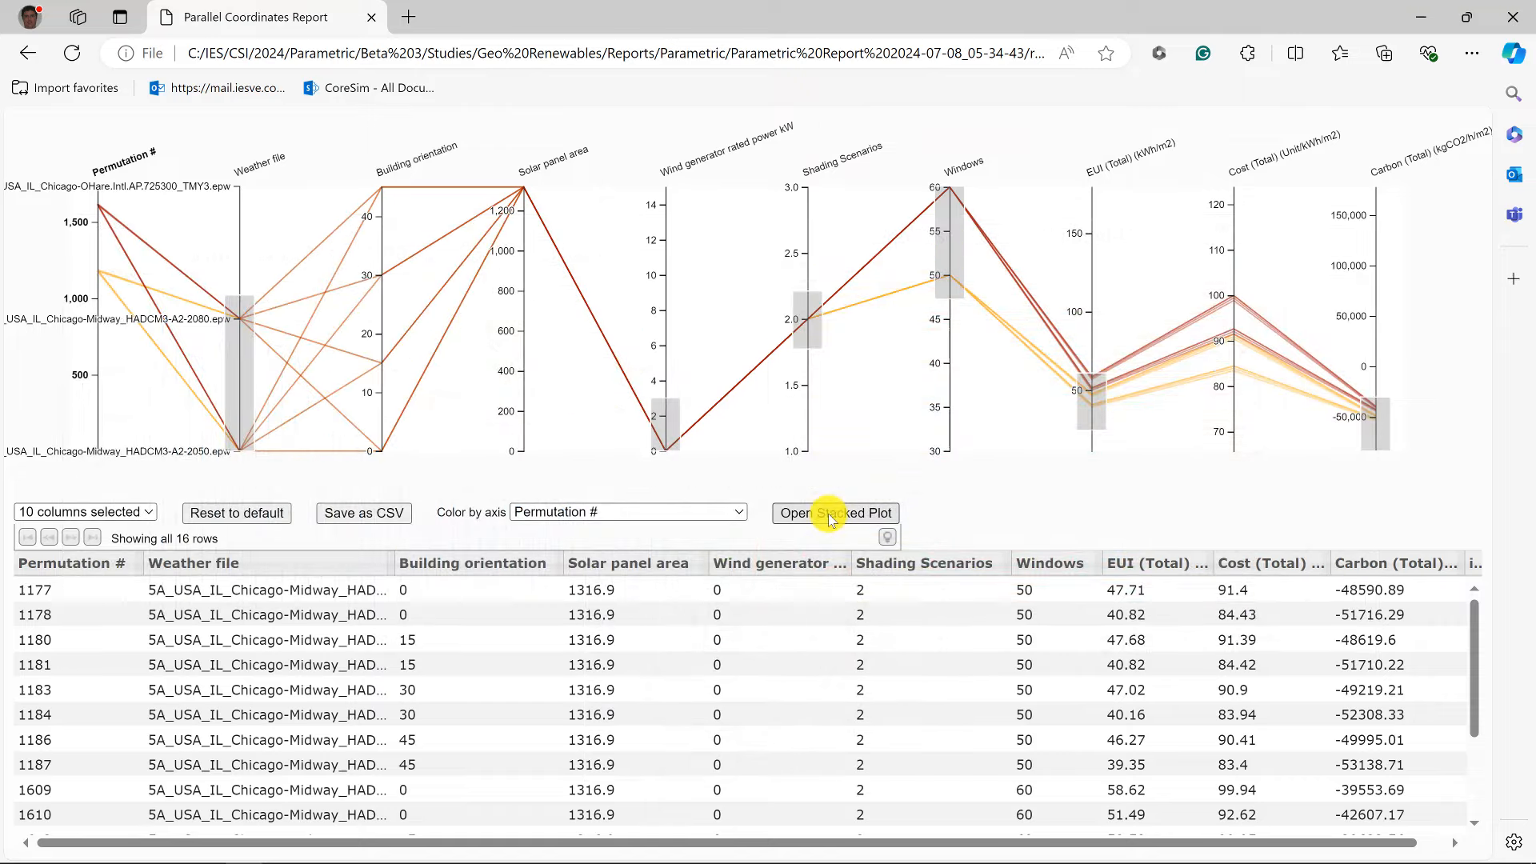
{"action": "left_click", "coordinate": [828, 513]}
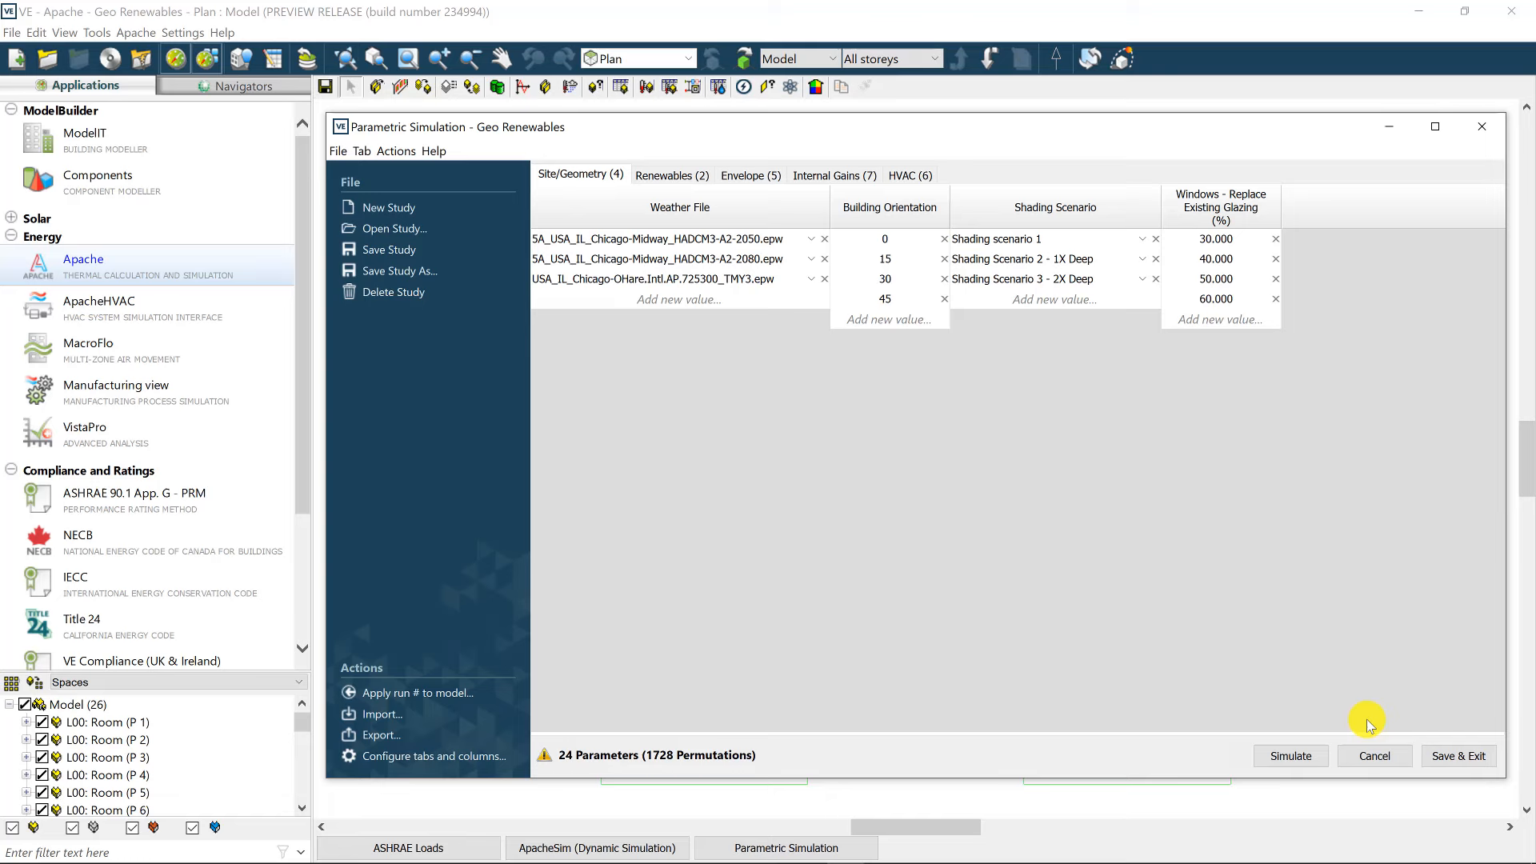
- Switch to the Geo Renewables study in IESVE and enter 1183 as the run number to apply to the model
{"action": "left_click", "coordinate": [445, 693]}
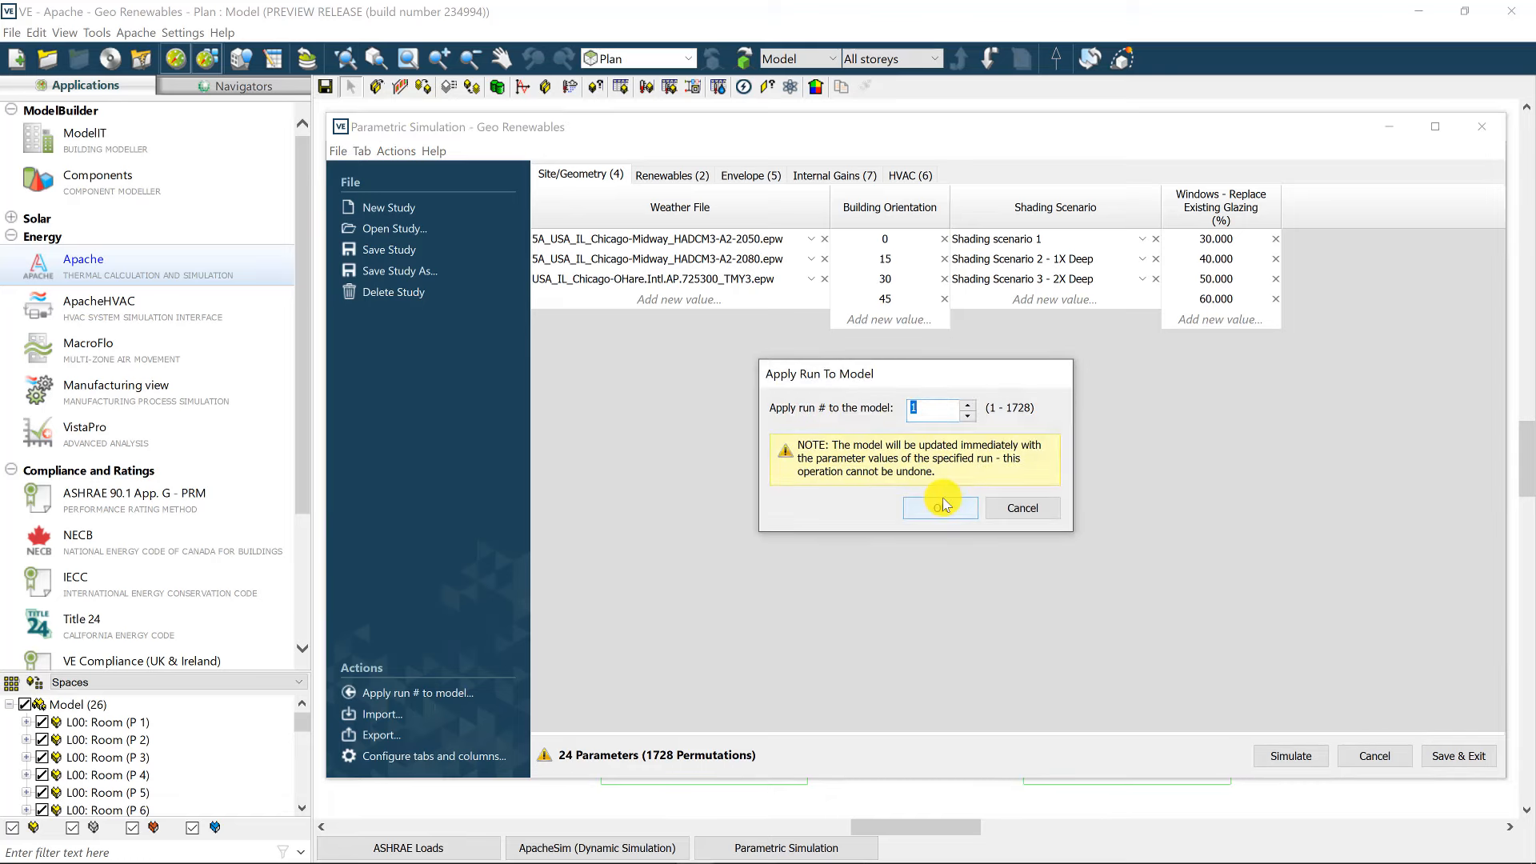
{"action": "type", "text": "1183"}
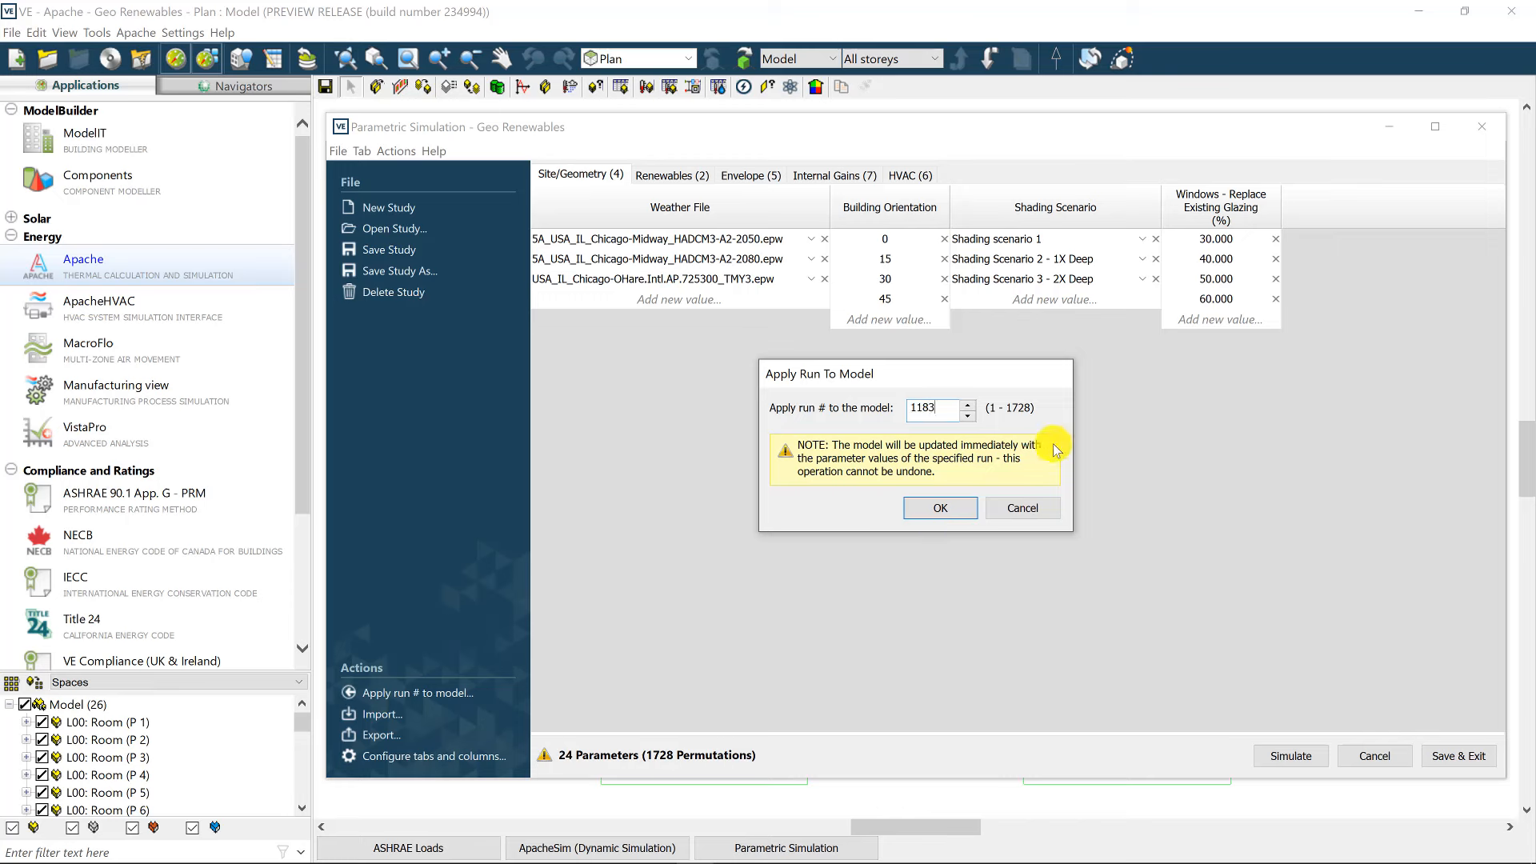